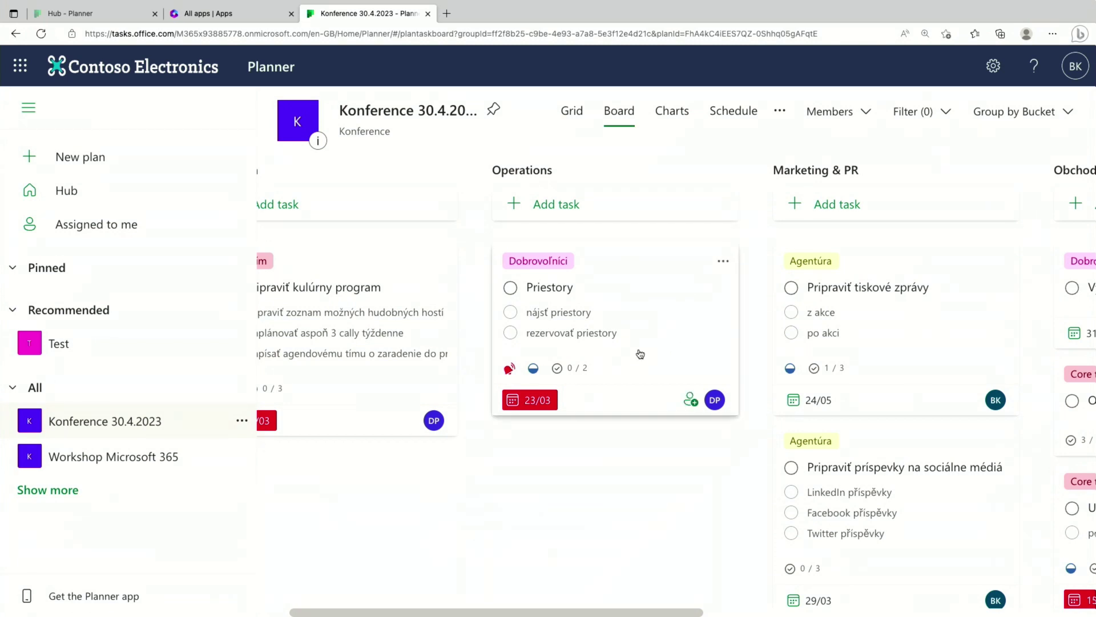
Look through the conference board's buckets, from Operations across to IT and back to Program.
scroll(765, 228, right, 4)
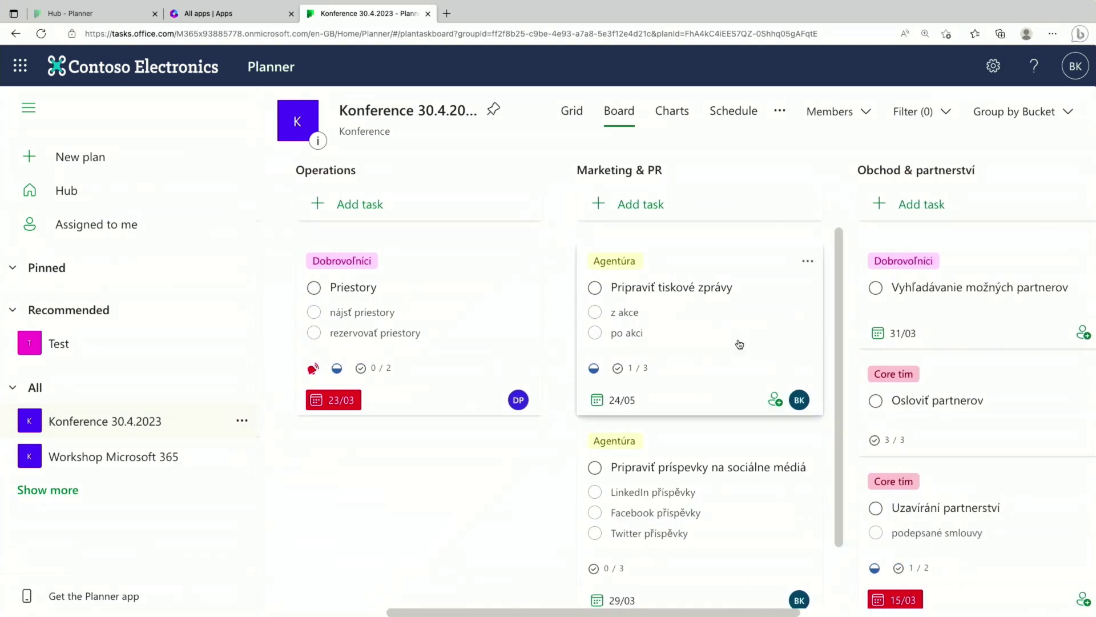
scroll(905, 274, right, 12)
scroll(906, 275, right, 4)
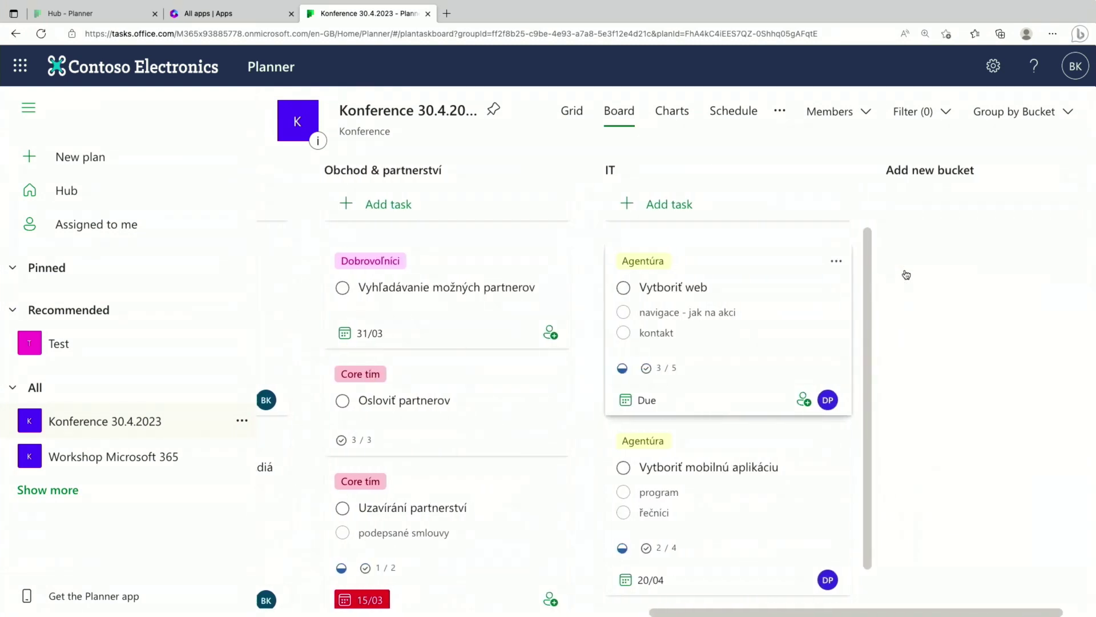
scroll(529, 238, left, 8)
scroll(802, 186, right, 7)
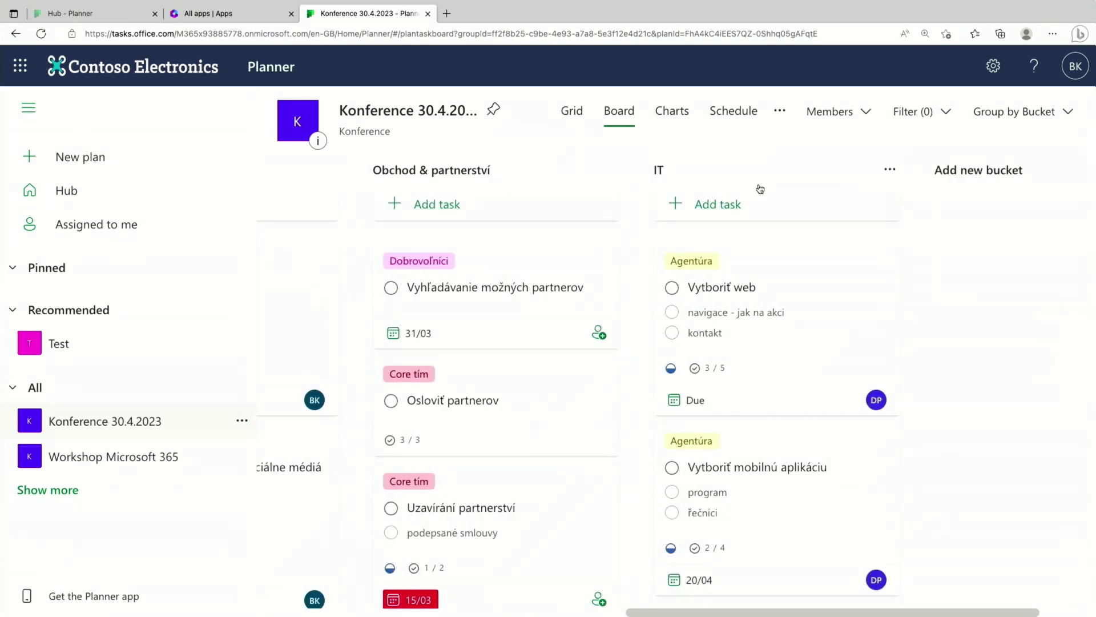
scroll(679, 286, right, 1)
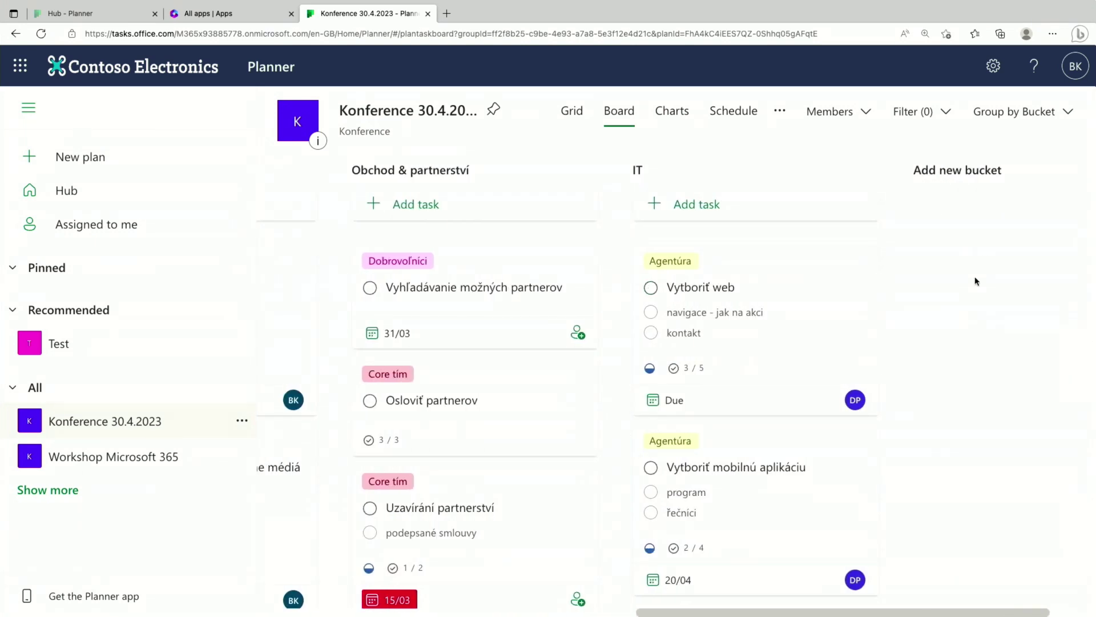
scroll(640, 320, left, 3)
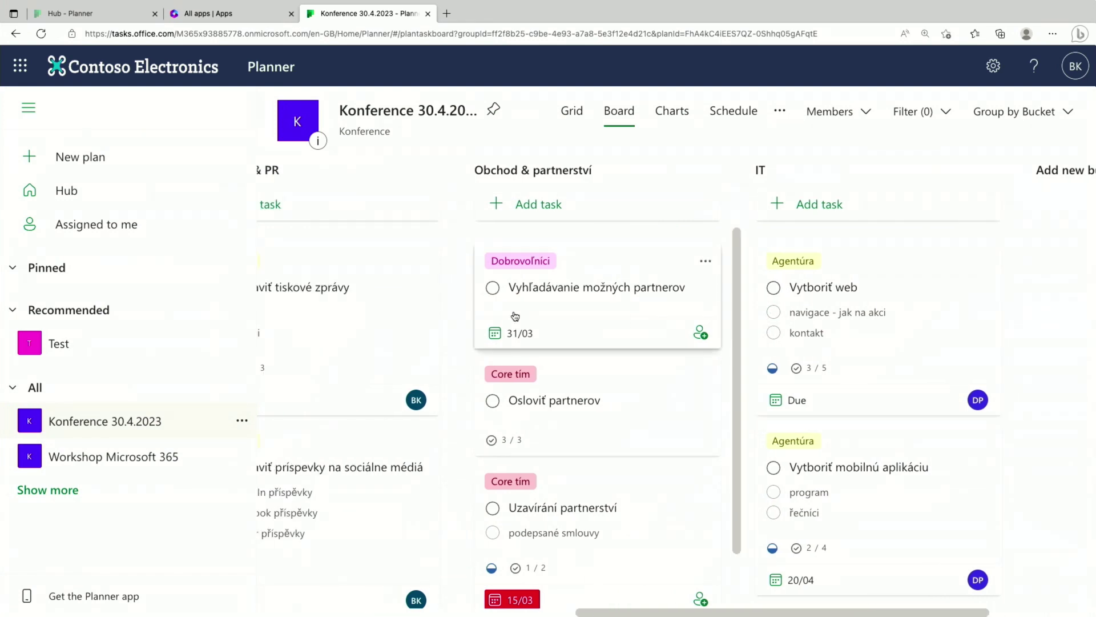
scroll(515, 315, left, 15)
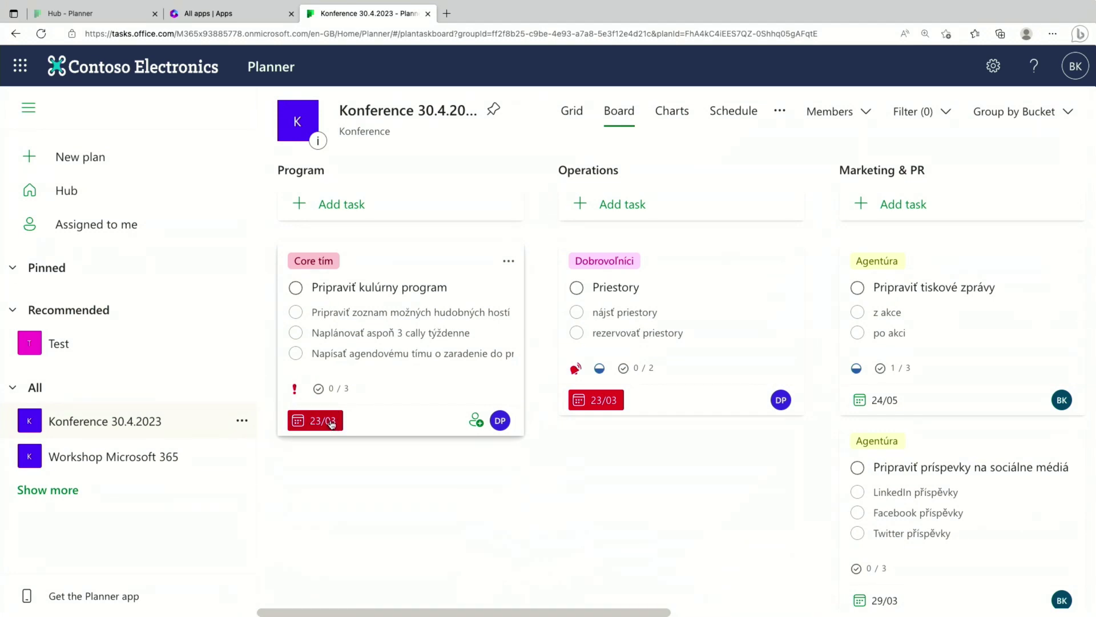
Open the task "Pripraviť kulúrny program" and examine its priority, dates, checklist, comments and suggested attachments.
click(400, 369)
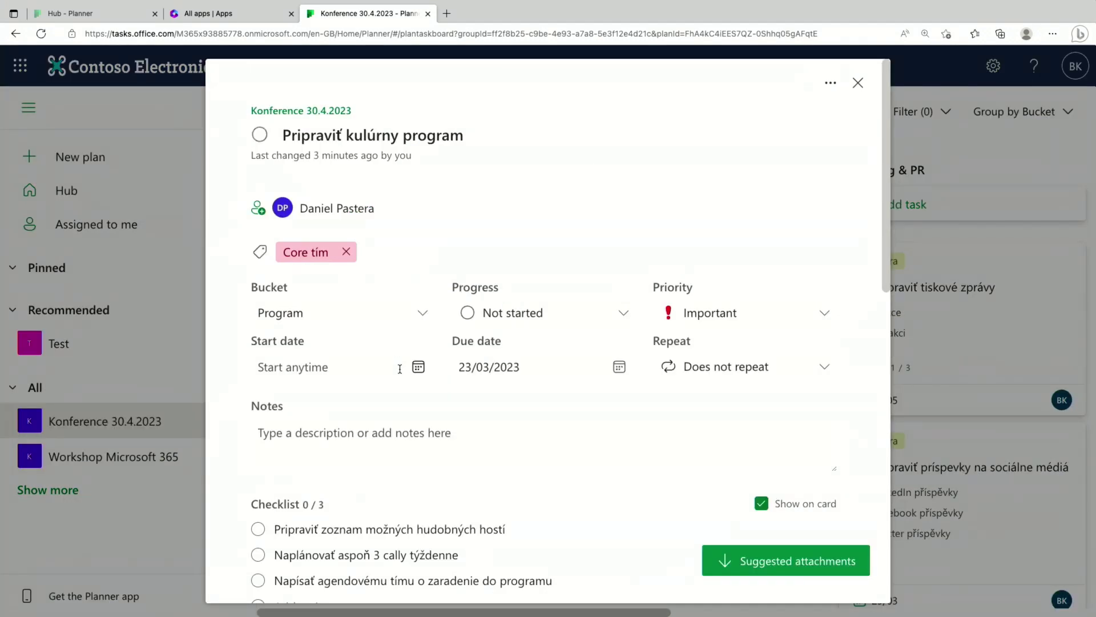
scroll(367, 457, down, 10)
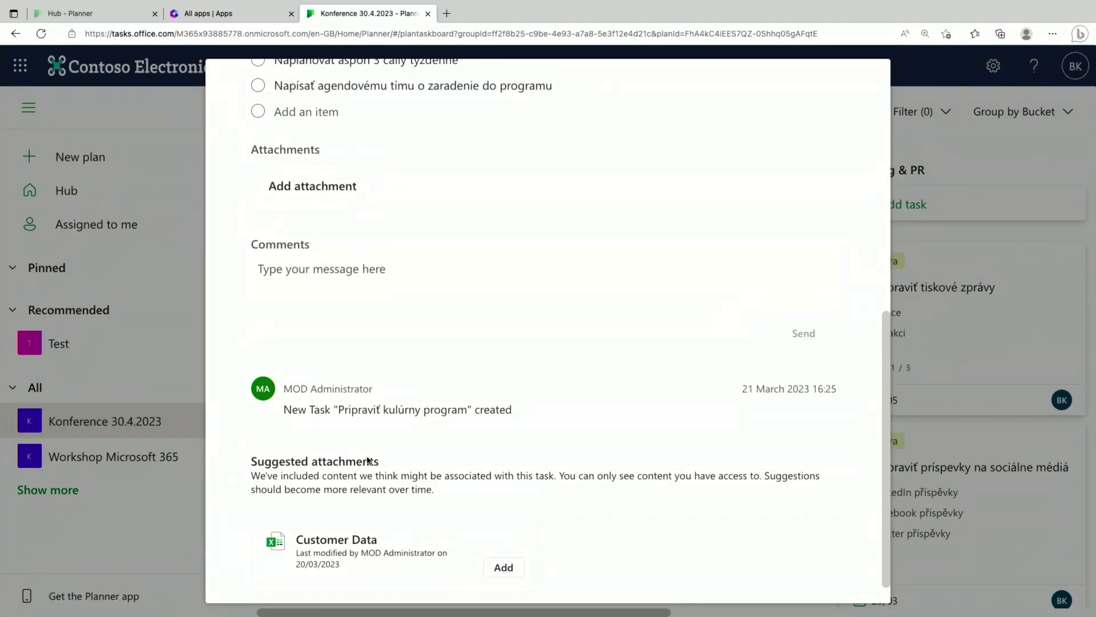
scroll(367, 460, up, 10)
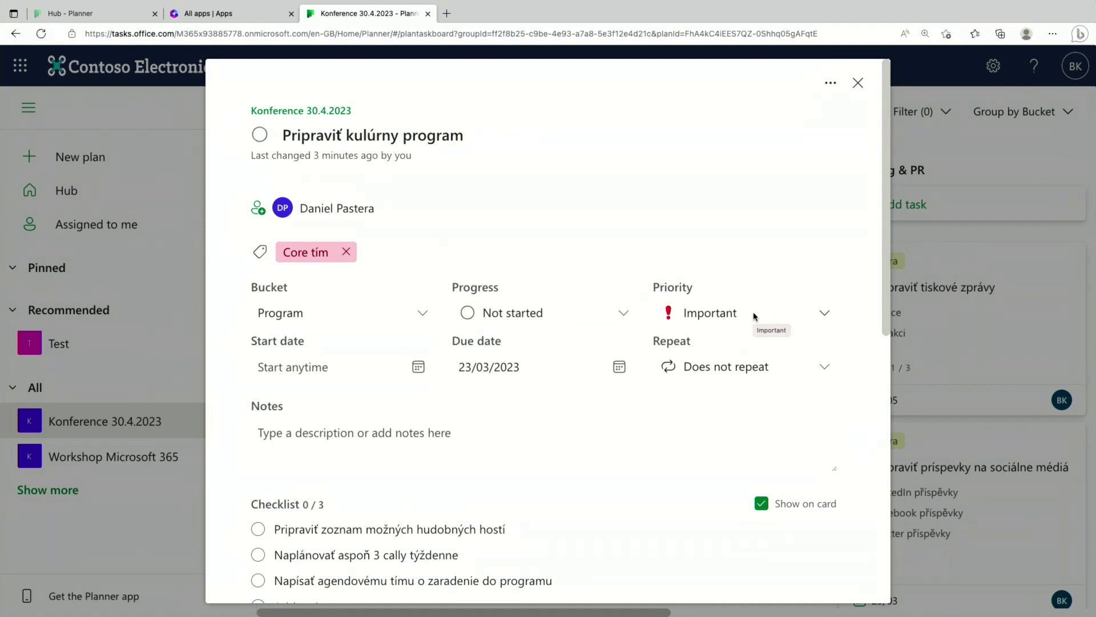
scroll(472, 330, down, 3)
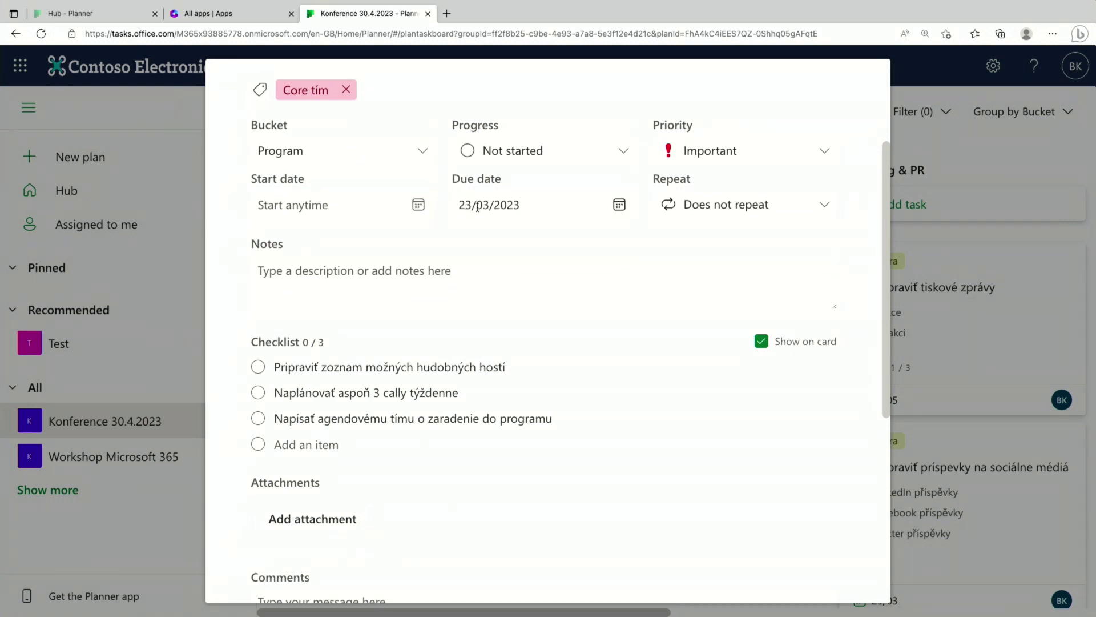
scroll(531, 275, down, 5)
scroll(531, 277, down, 2)
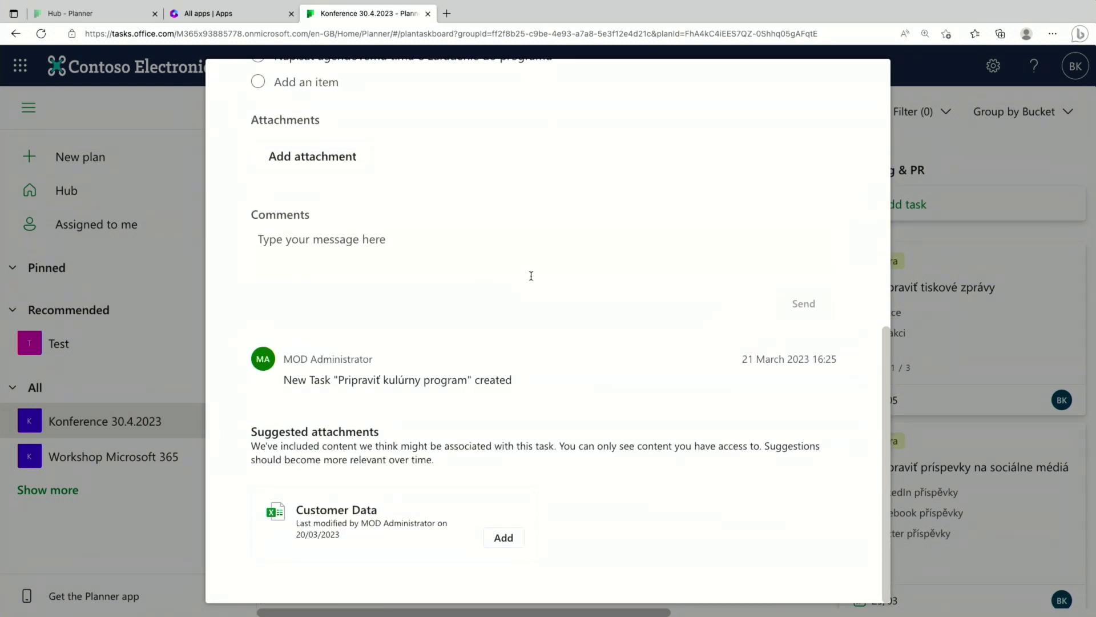
scroll(531, 276, up, 6)
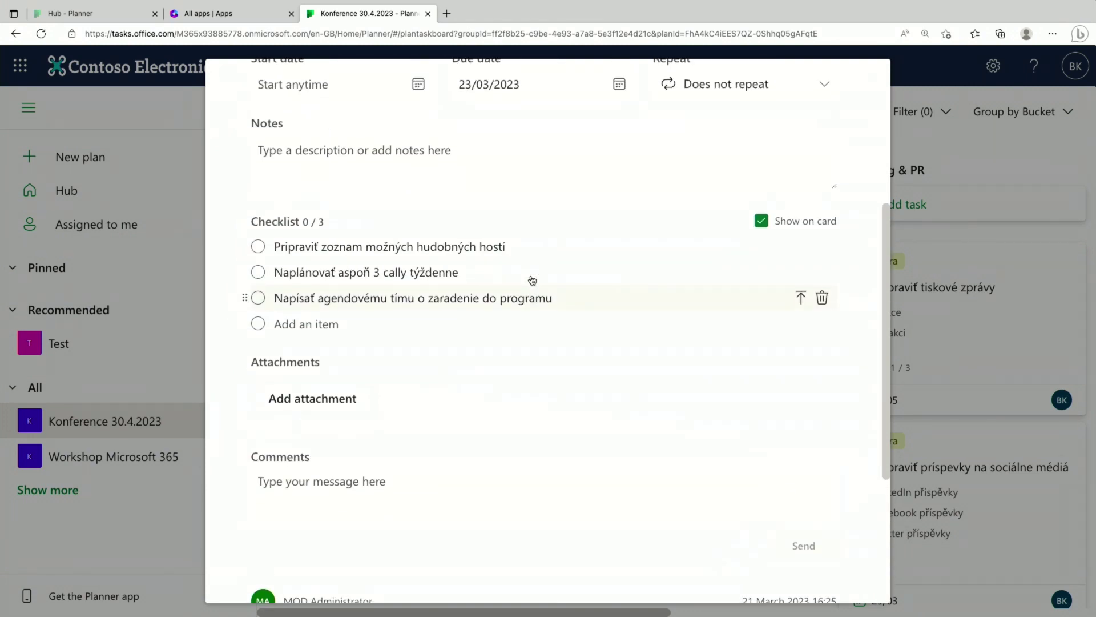
scroll(530, 277, up, 3)
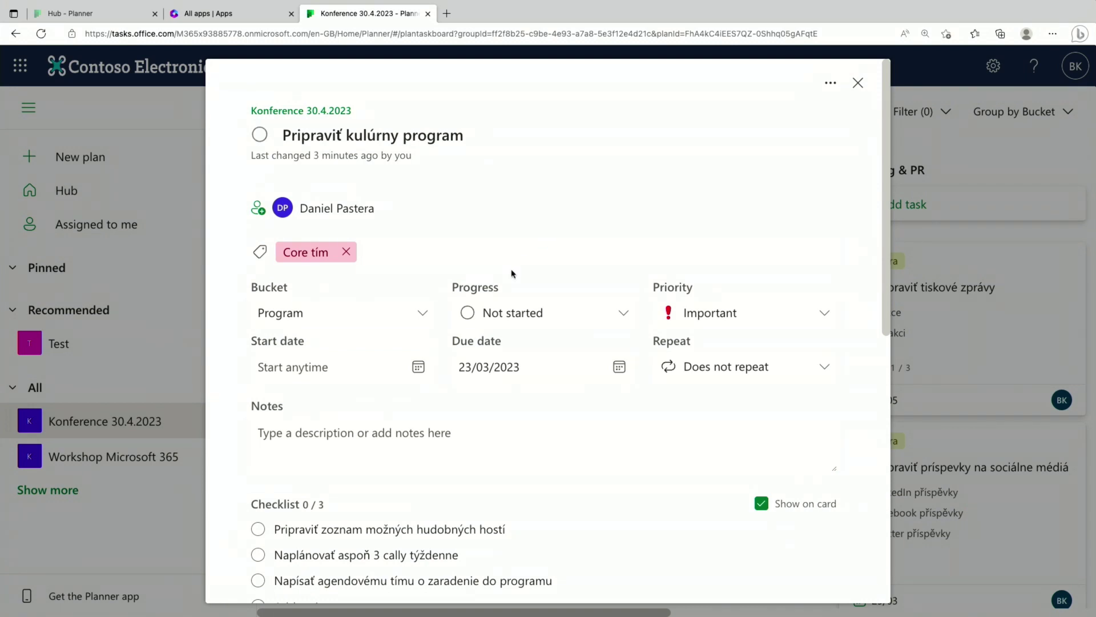
Mark the checklist items "Pripraviť zoznam možných hudobných hostí" and "Naplánovať aspoň 3 cally týždenne" as completed.
scroll(512, 259, down, 3)
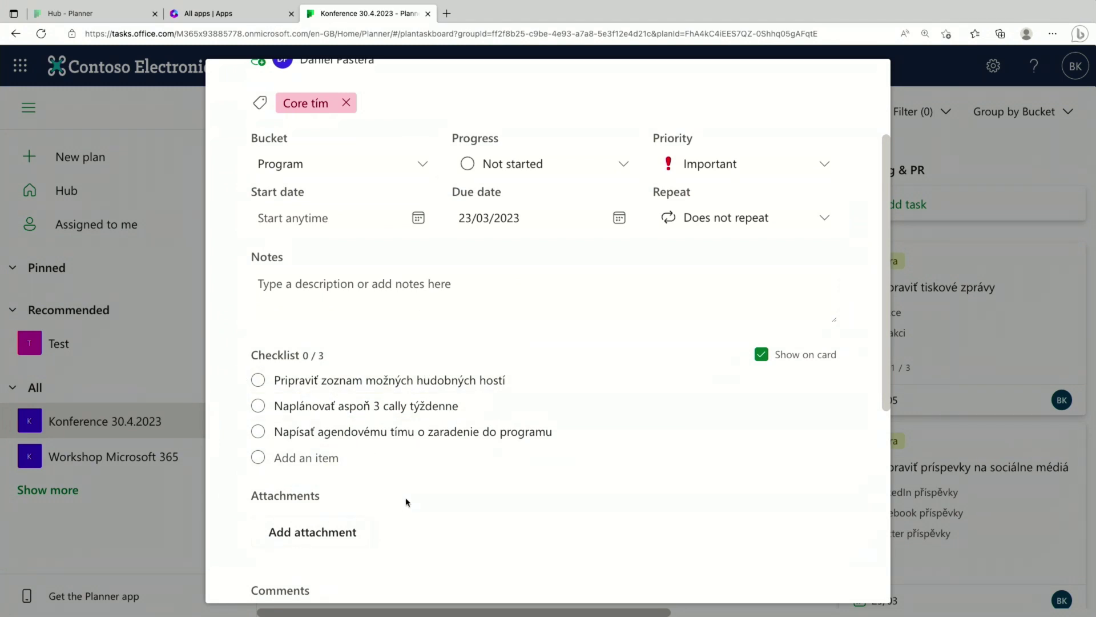
scroll(406, 502, down, 1)
scroll(462, 413, down, 2)
scroll(460, 411, up, 1)
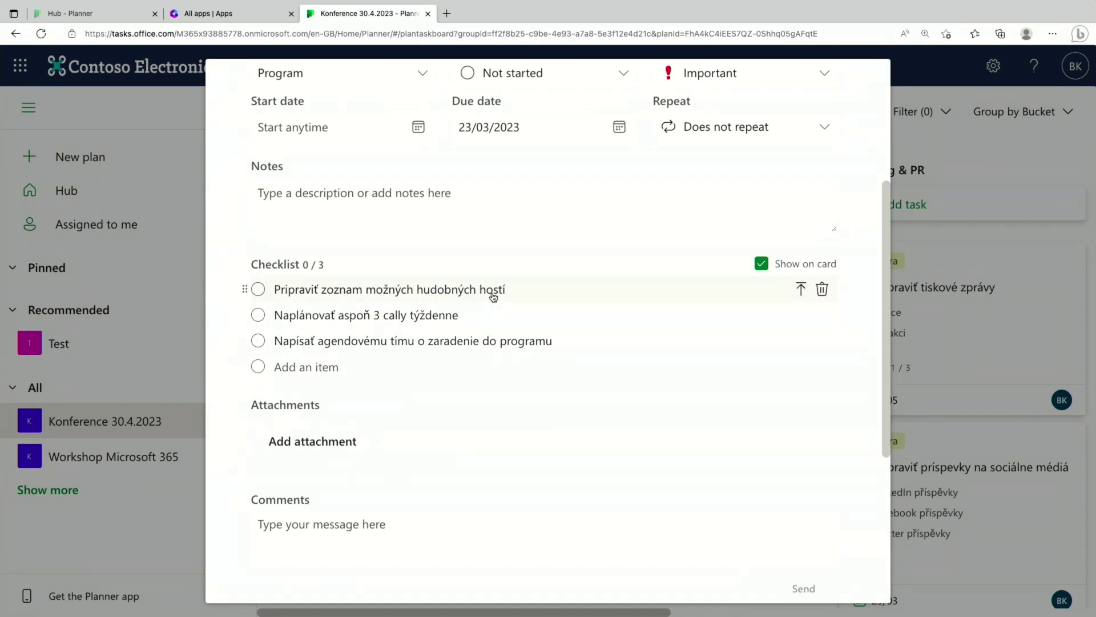
click(258, 289)
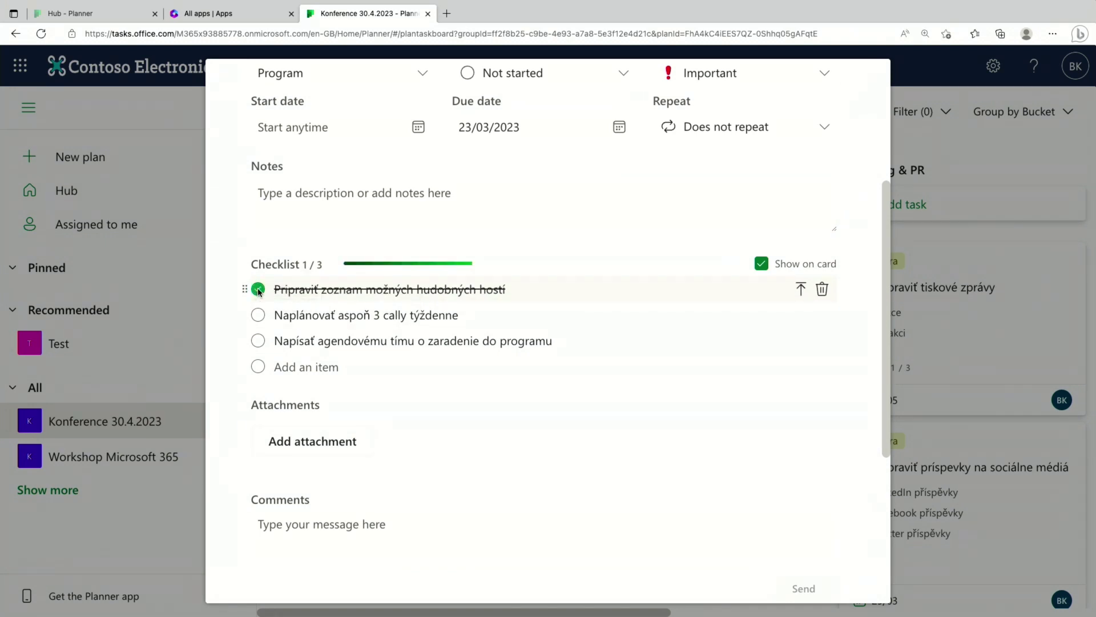
scroll(387, 318, up, 2)
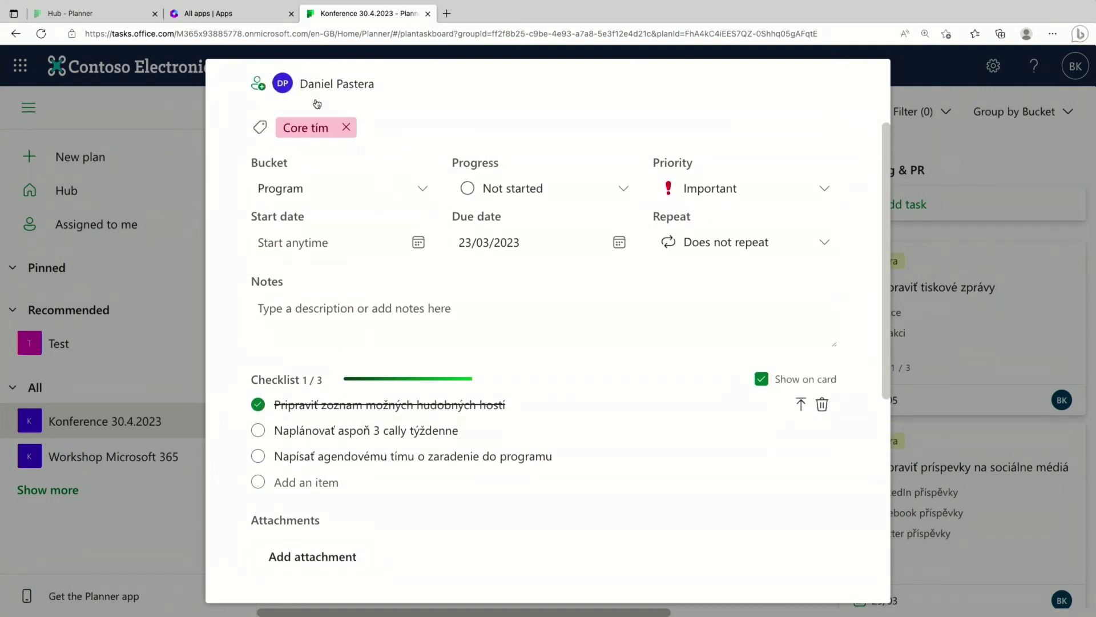
scroll(351, 219, down, 1)
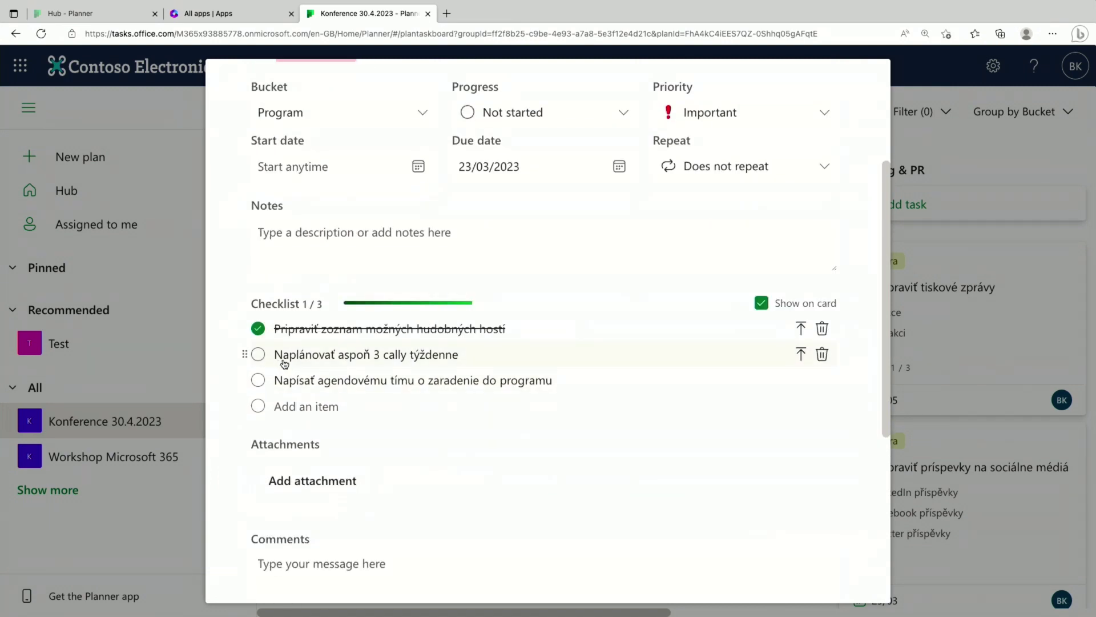
click(258, 355)
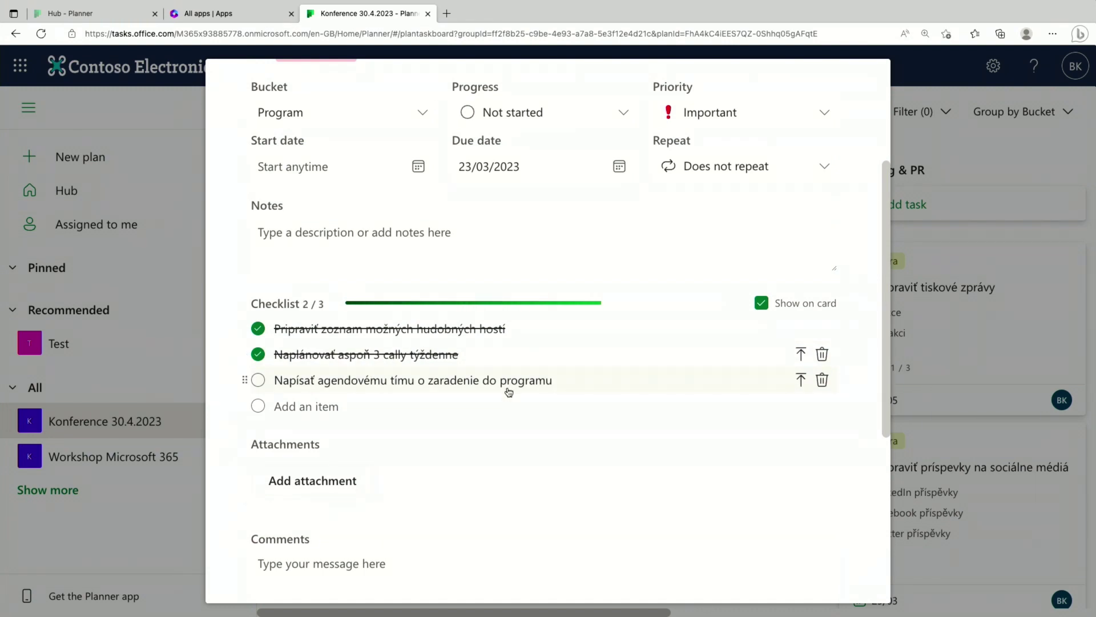
Review the task's fields, checklist and comments once more, and close the task details.
scroll(533, 270, up, 2)
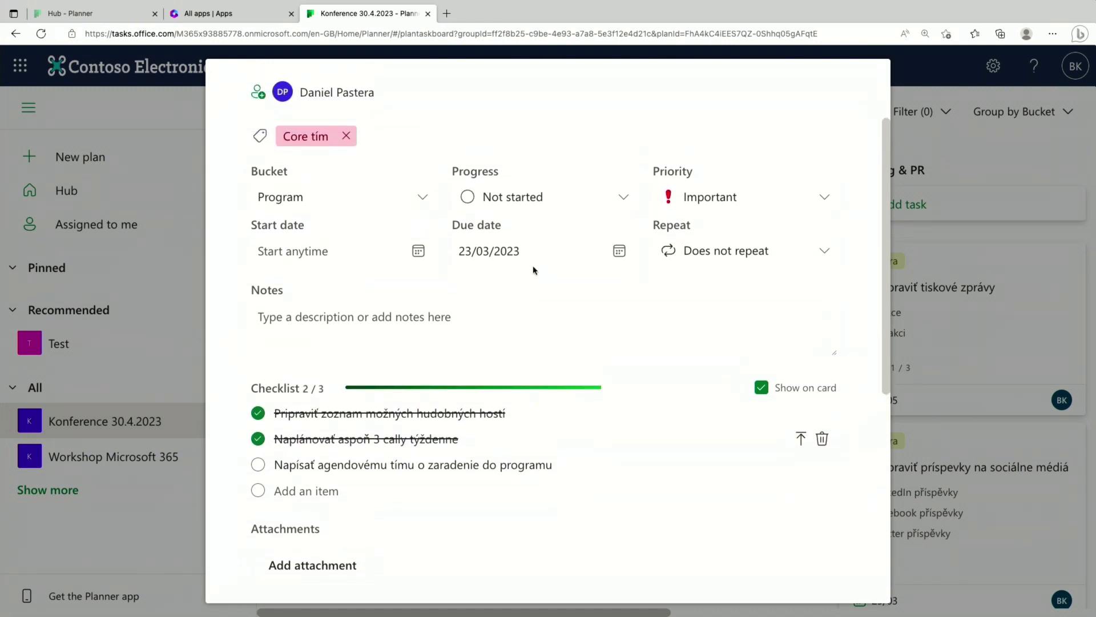
scroll(534, 269, up, 1)
scroll(509, 428, down, 1)
scroll(509, 428, up, 1)
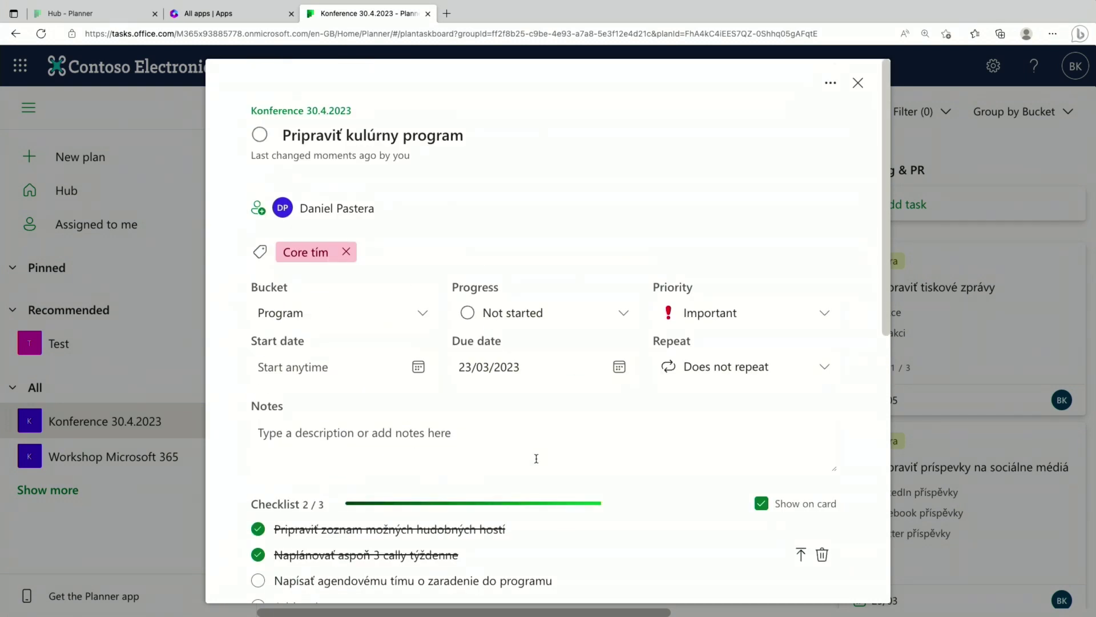
scroll(536, 458, down, 3)
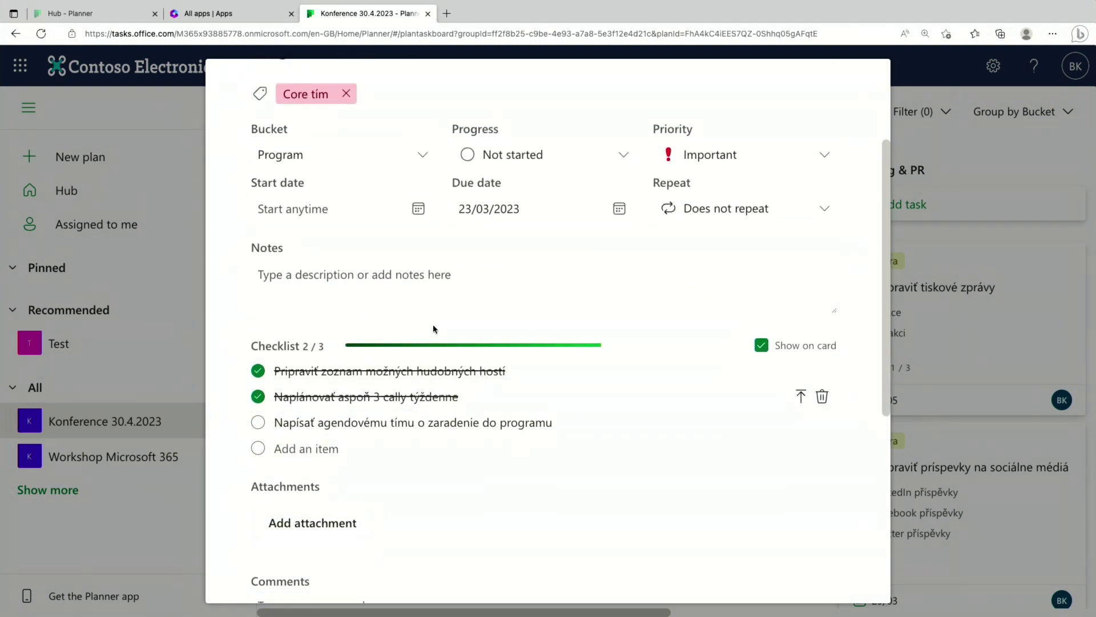
scroll(483, 384, down, 4)
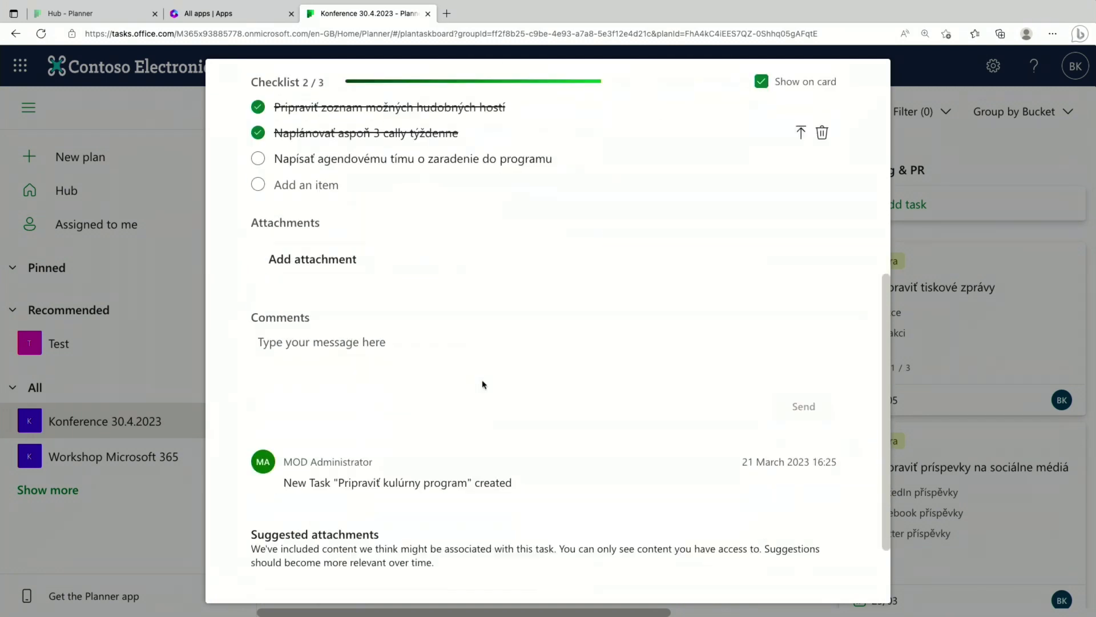
scroll(482, 384, up, 5)
scroll(482, 384, down, 1)
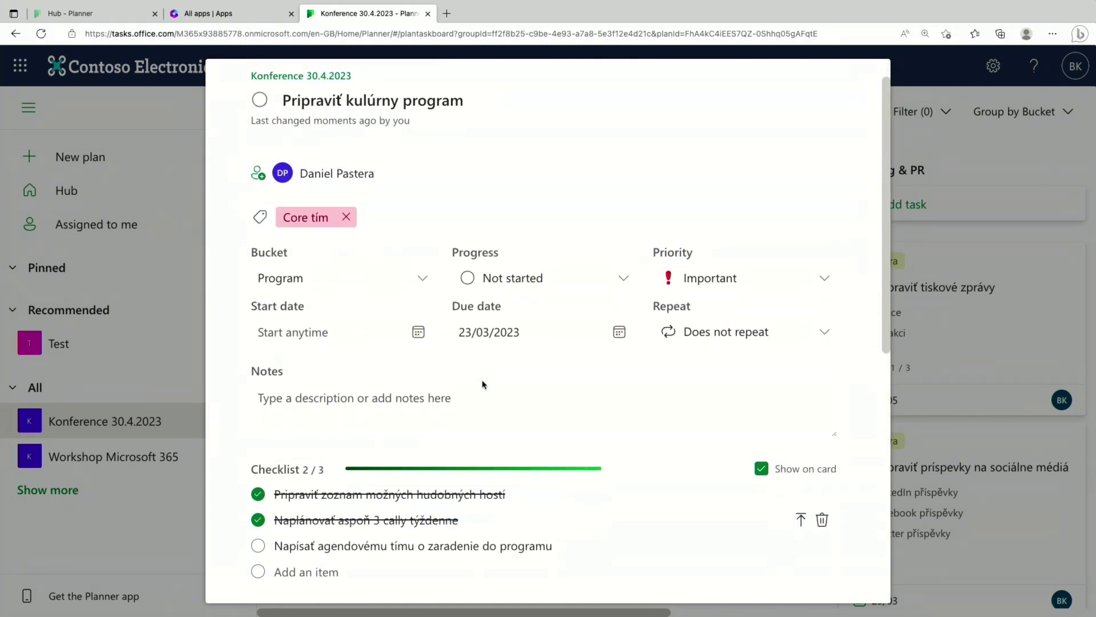
scroll(859, 90, up, 1)
click(858, 85)
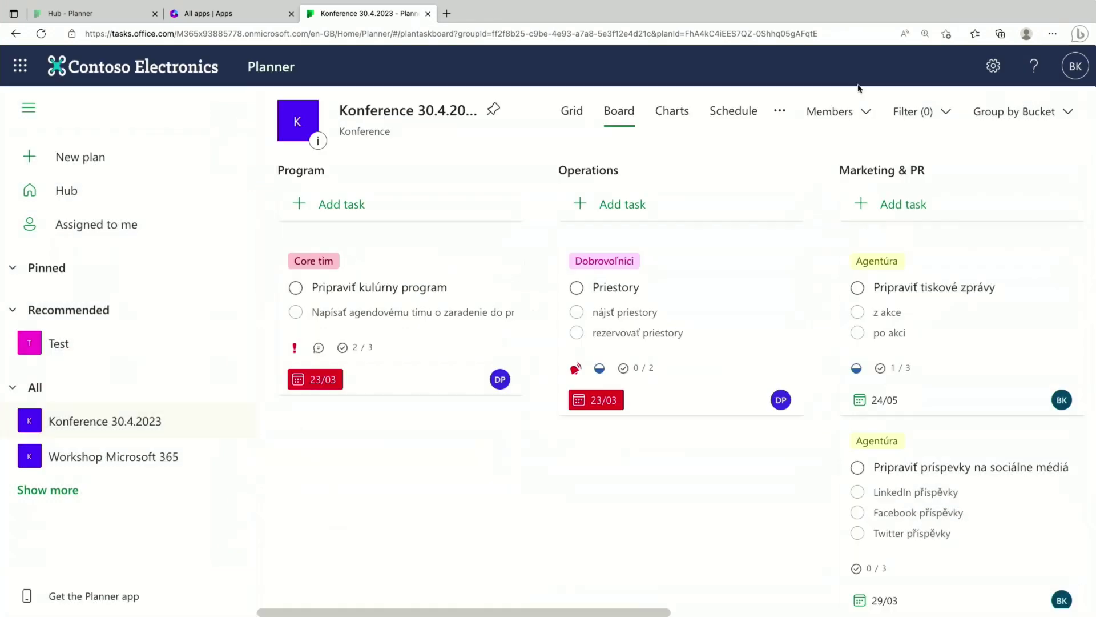
Change the due date of "Pripraviť kulúrny program" to 6 April 2023 directly on its board card.
click(329, 384)
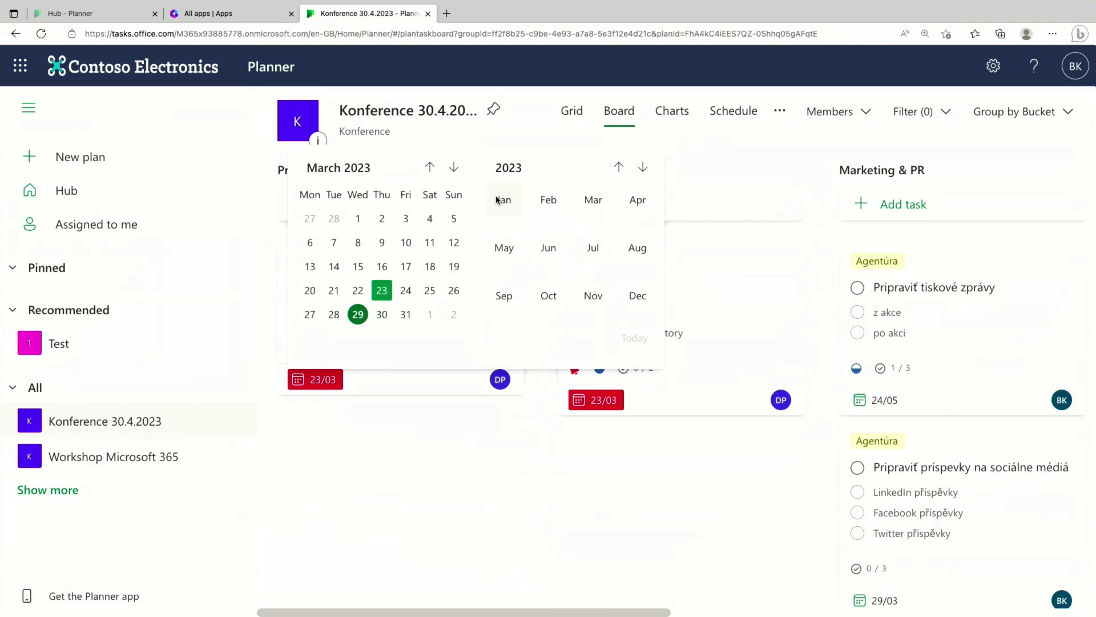
click(454, 168)
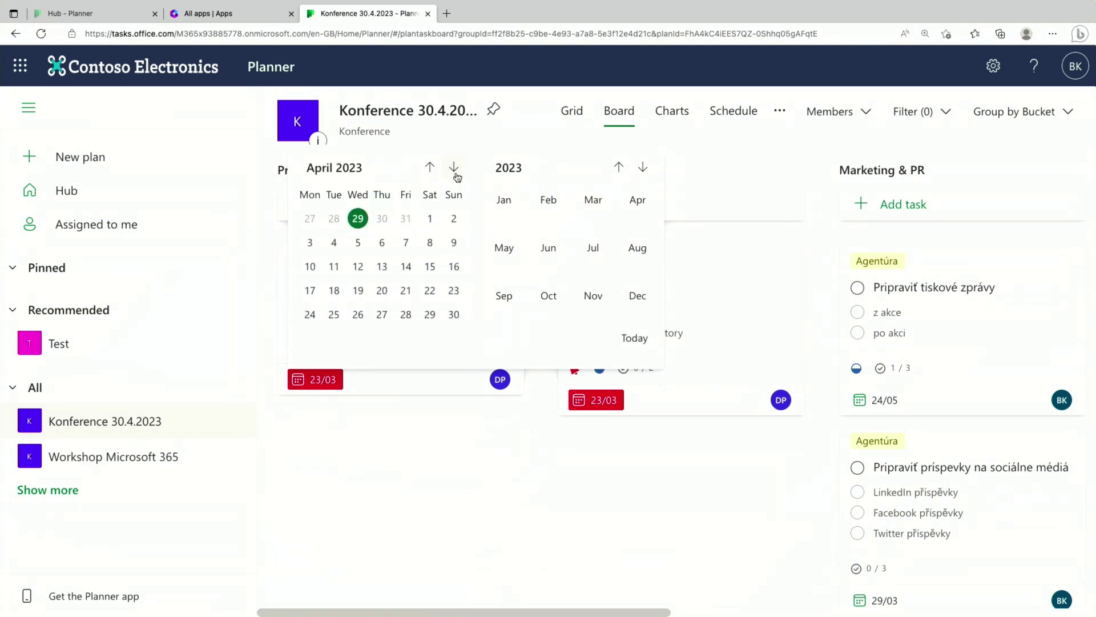
click(382, 243)
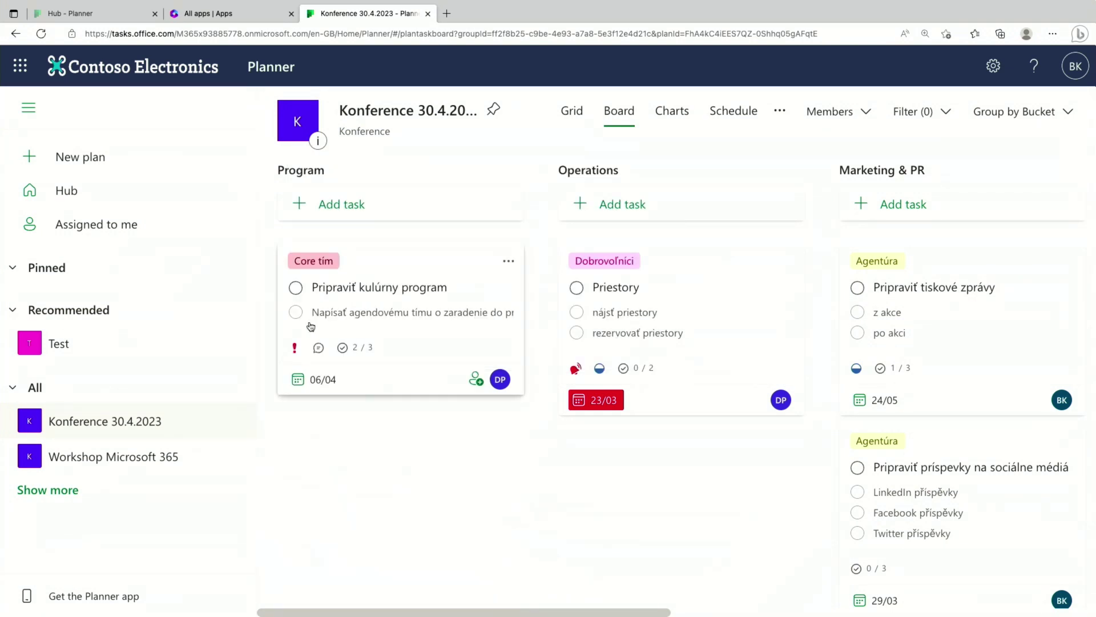
Open the details of "Pripraviť kulúrny program" and set its priority to Urgent.
click(298, 344)
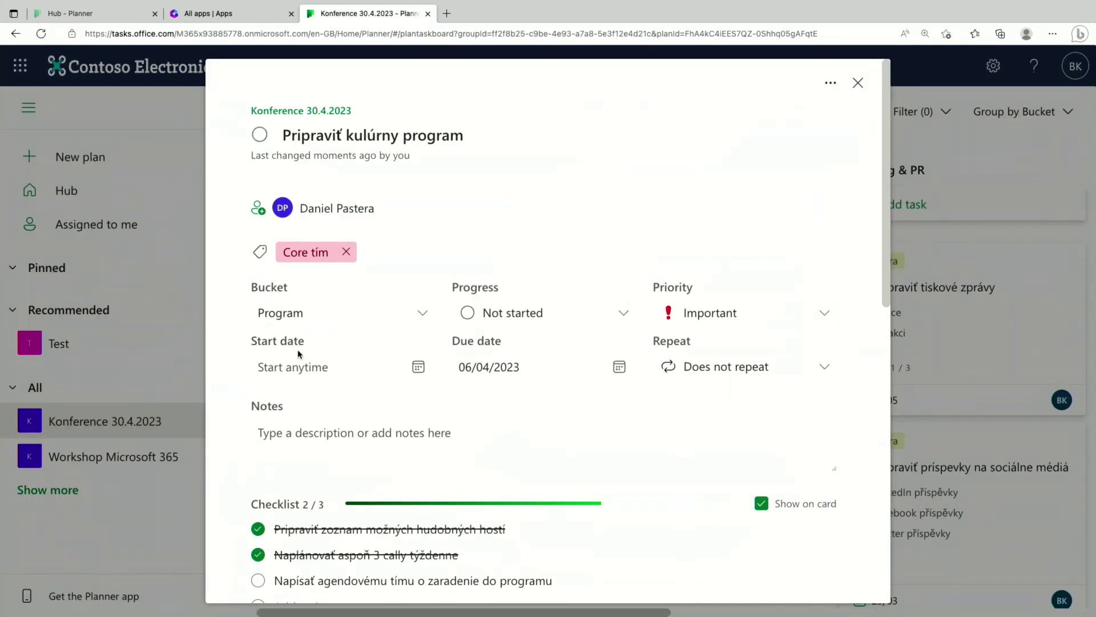
click(826, 313)
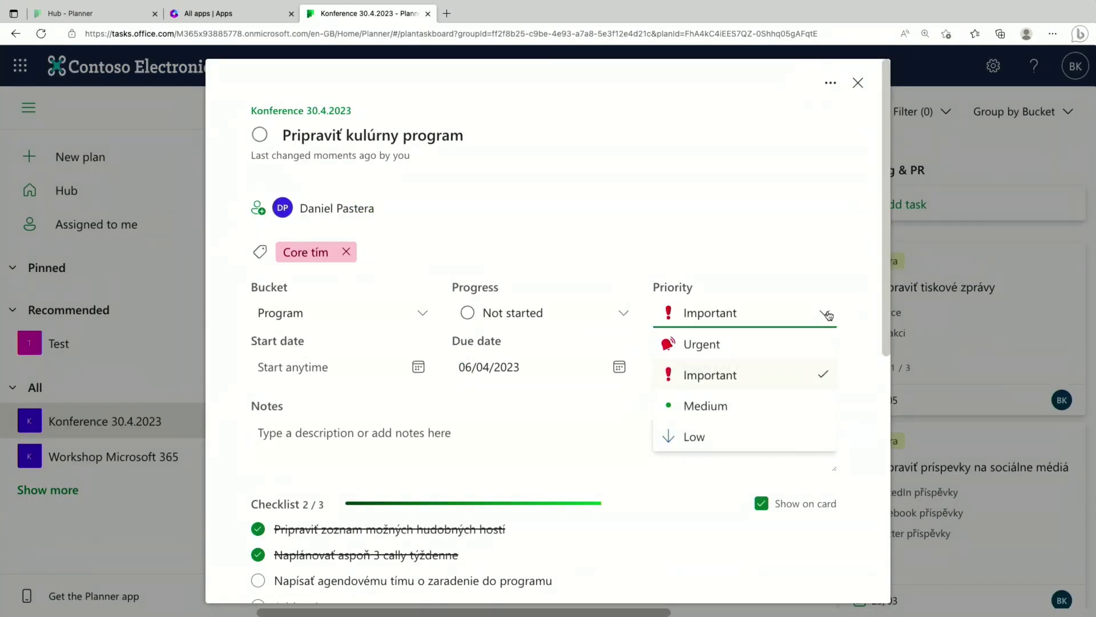
click(700, 347)
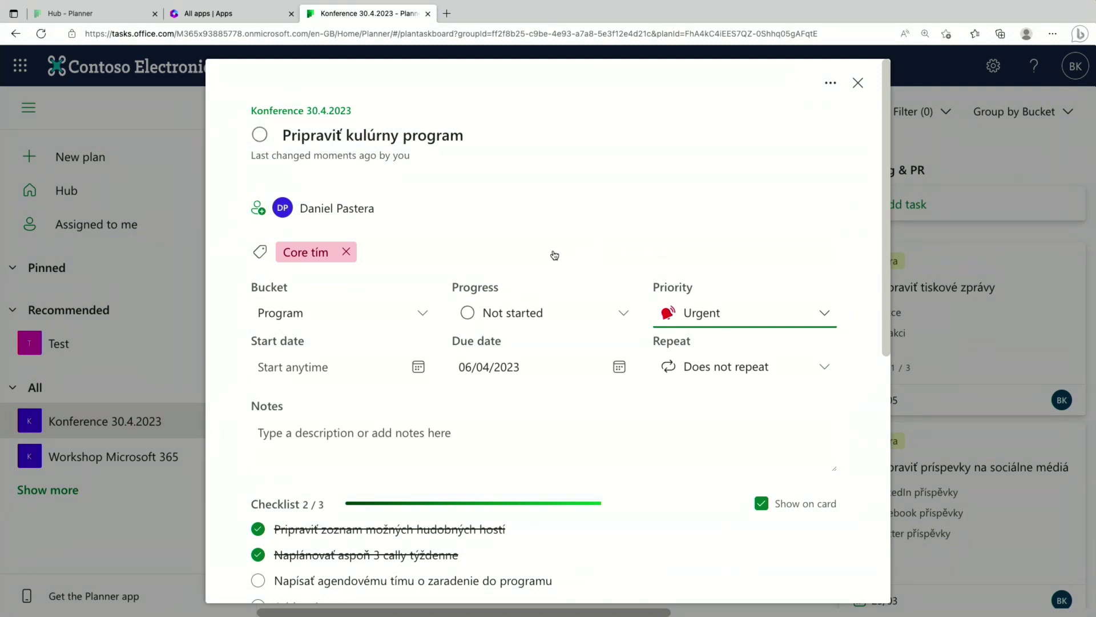
Set the progress of "Pripraviť kulúrny program" to In progress and close the task details.
scroll(408, 433, down, 2)
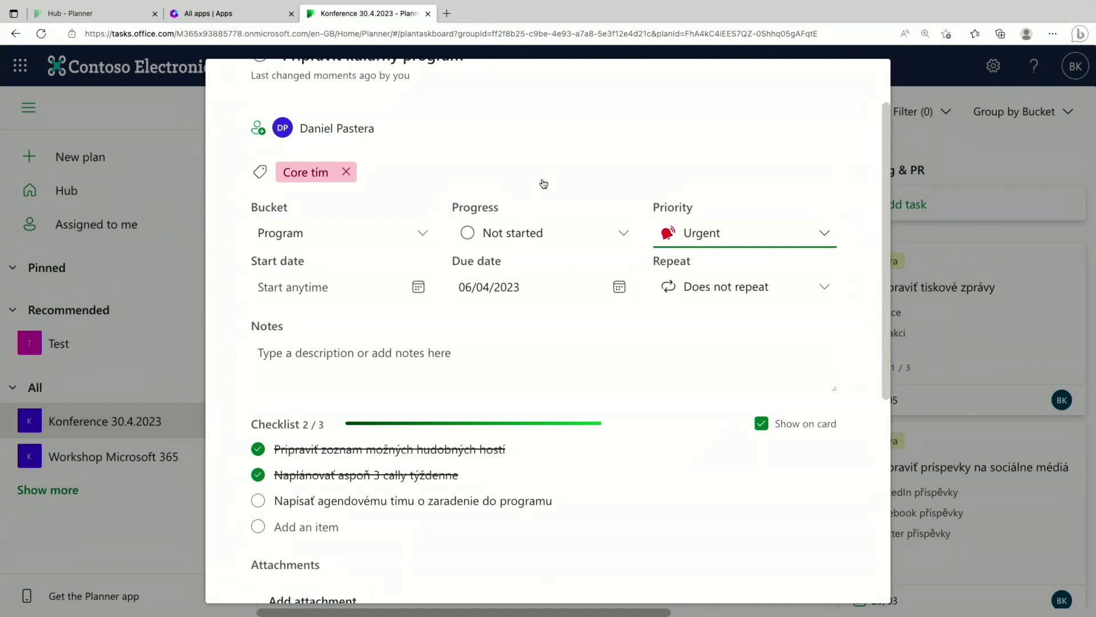
scroll(541, 184, up, 1)
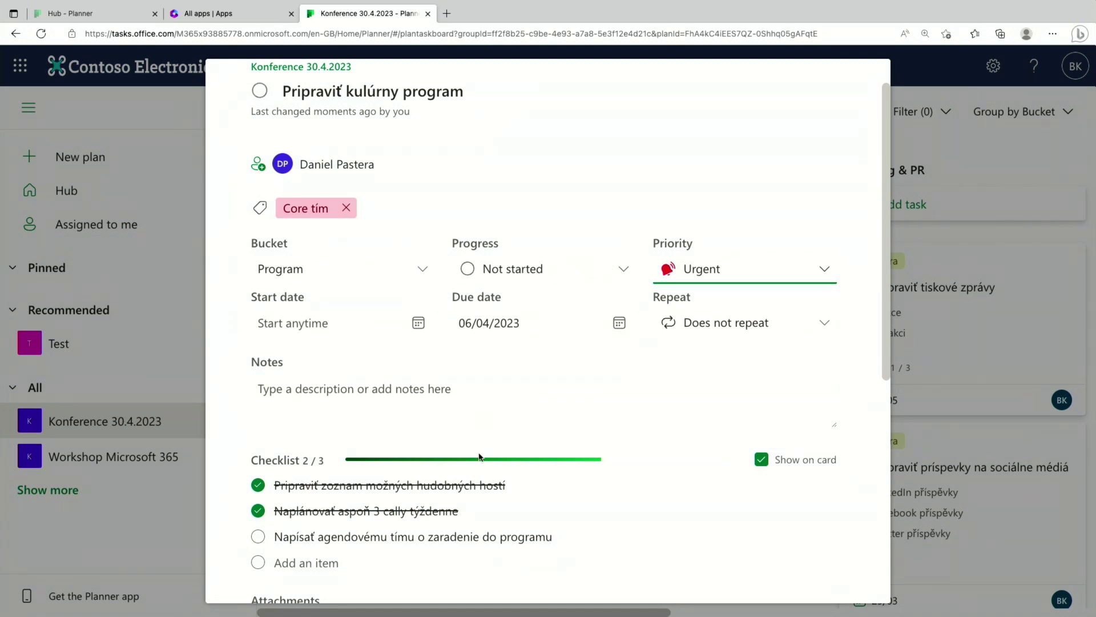
scroll(479, 457, down, 1)
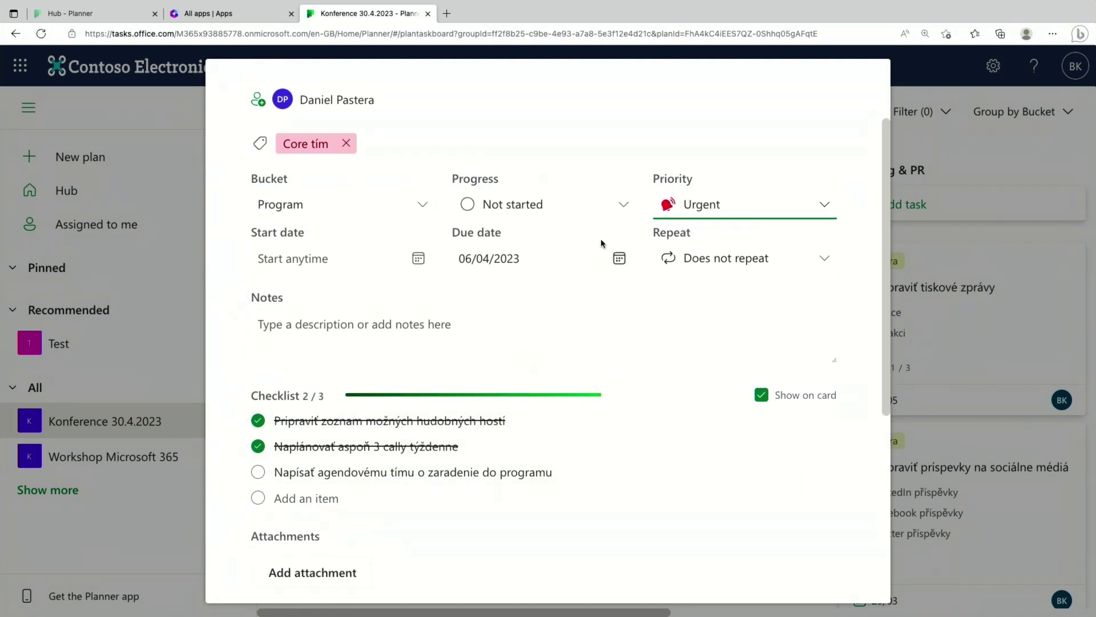
click(607, 211)
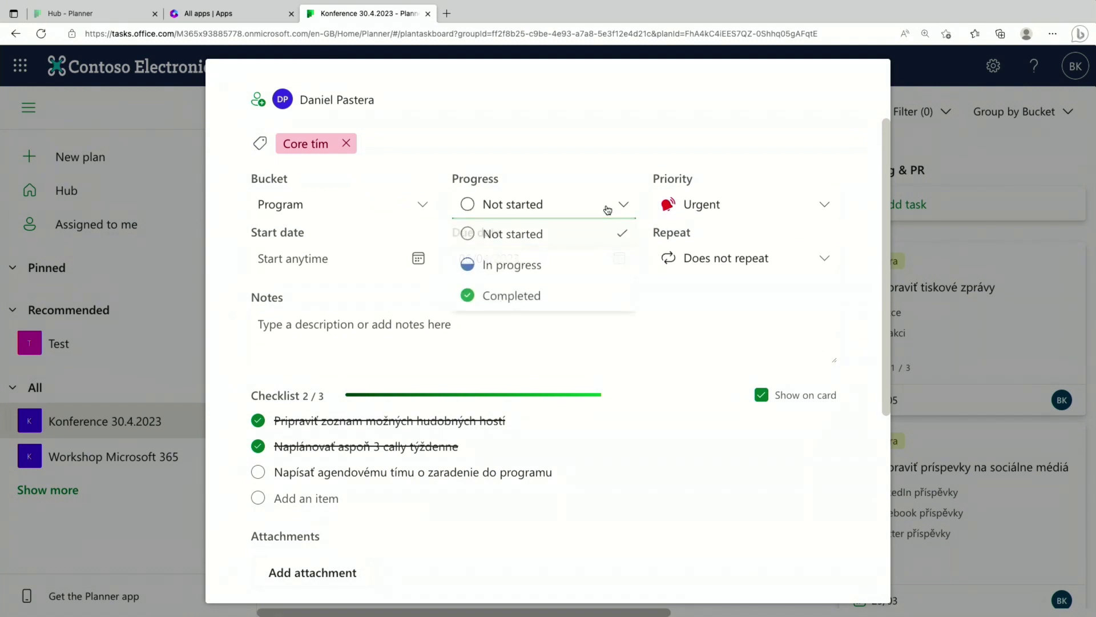
click(560, 268)
key(Escape)
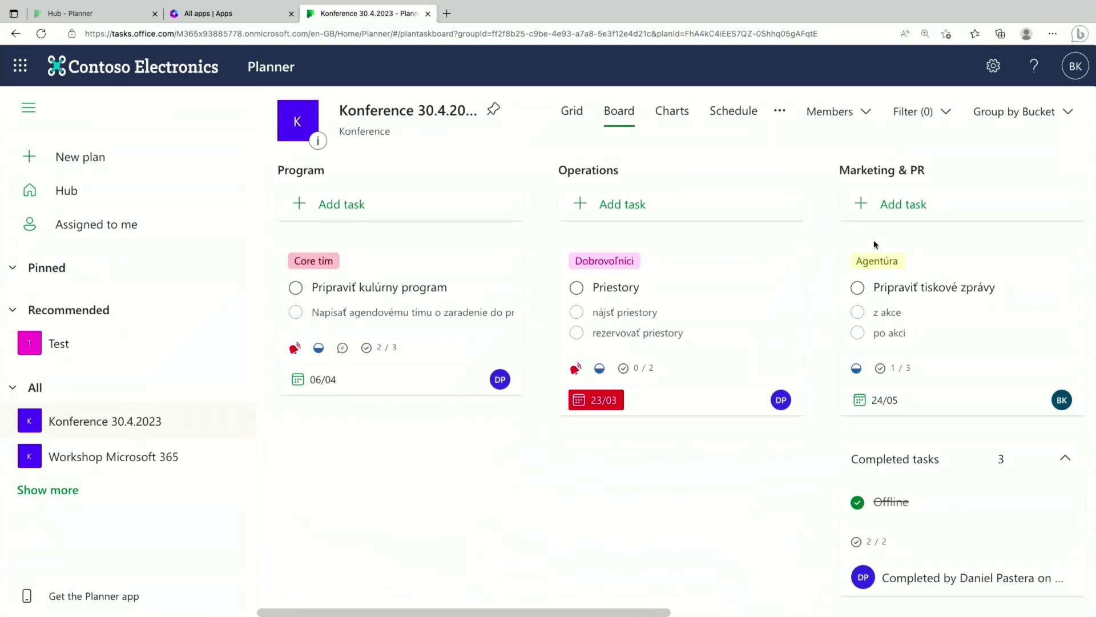
Look across the bucket columns and regroup the board by Assigned to.
scroll(811, 314, right, 5)
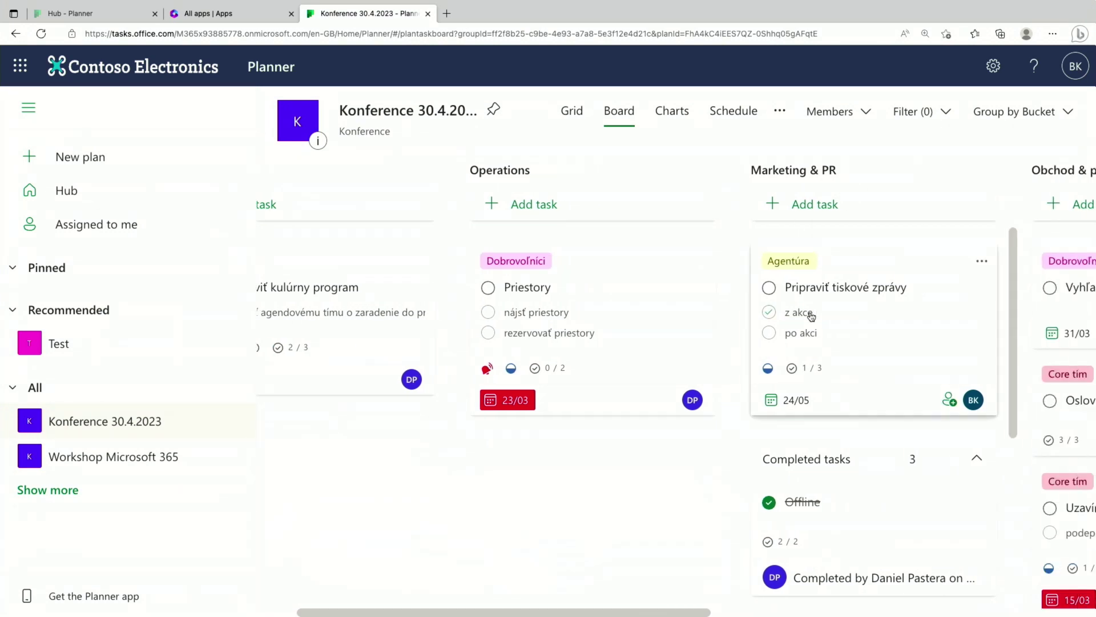
scroll(714, 306, left, 5)
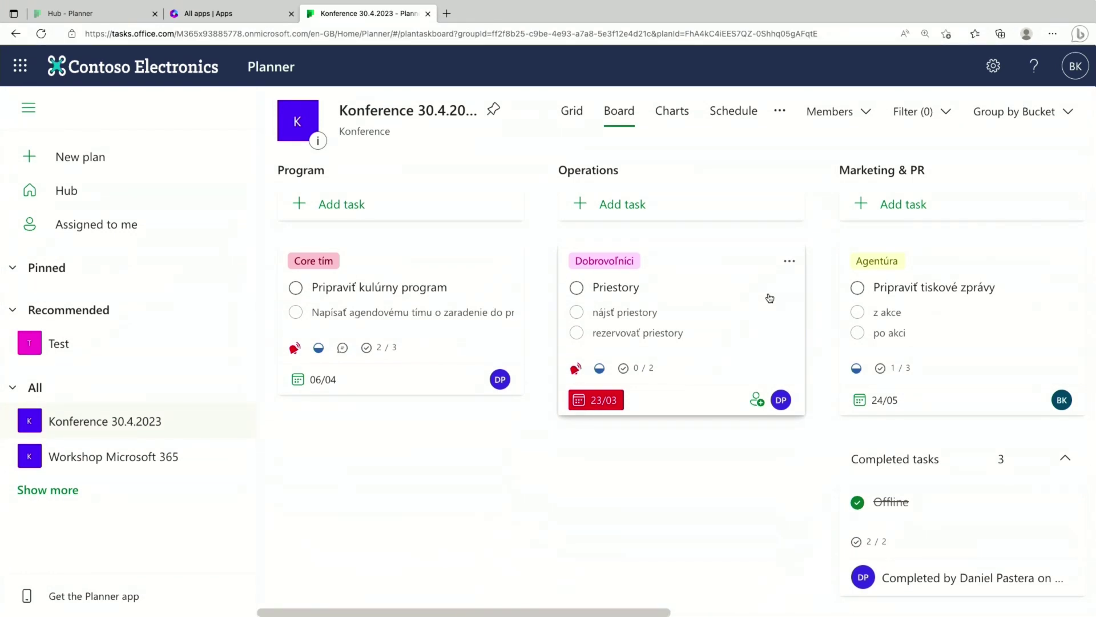
scroll(771, 300, right, 3)
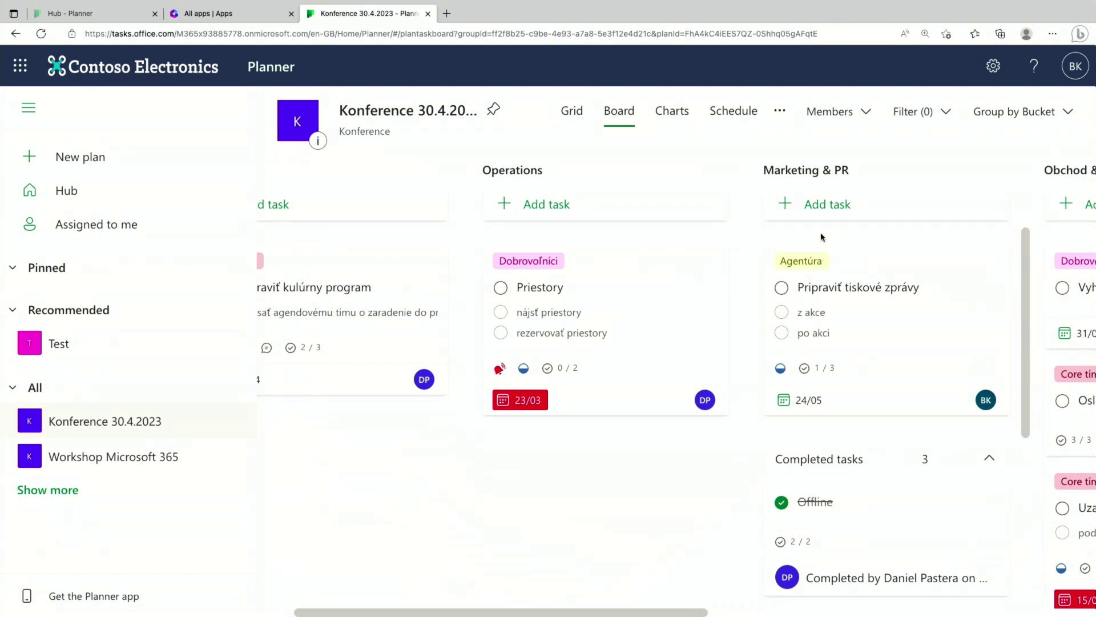
scroll(754, 312, right, 5)
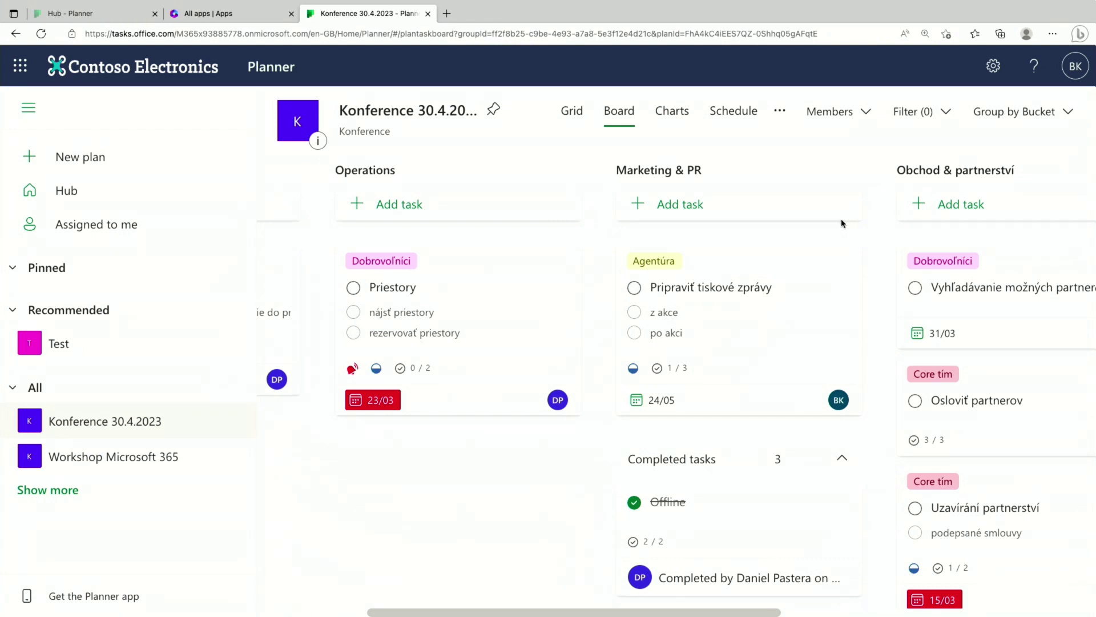
scroll(845, 224, left, 3)
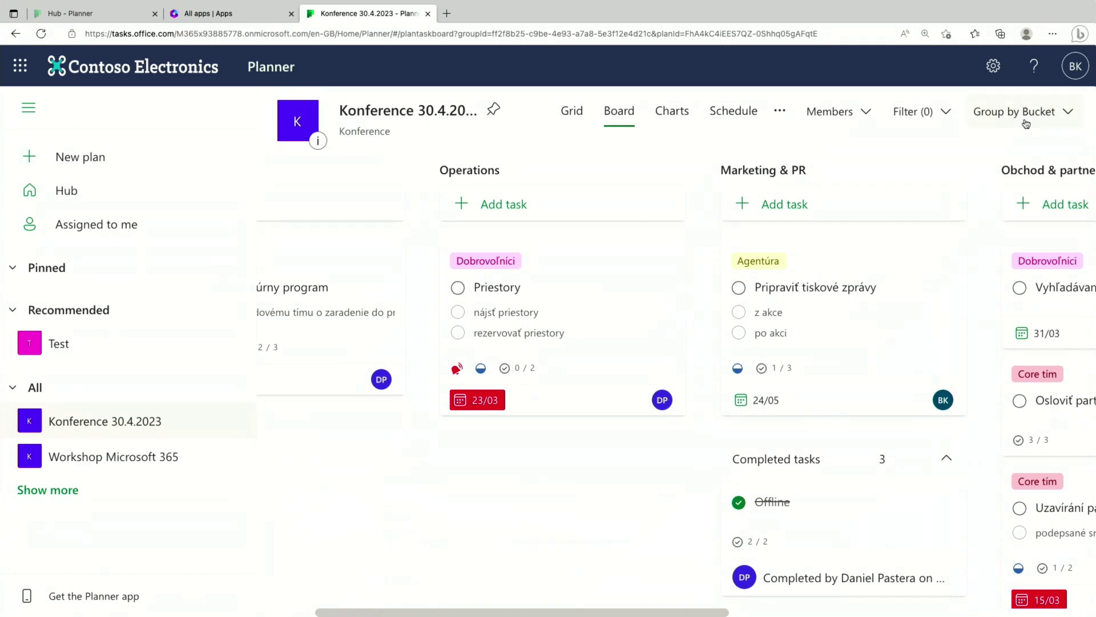
click(1064, 113)
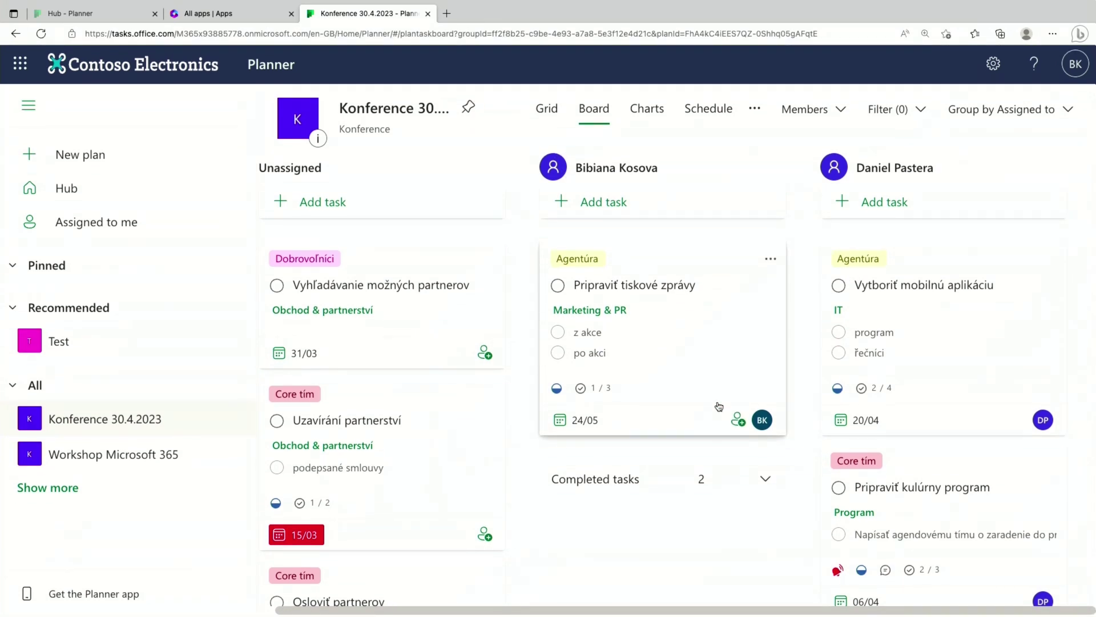
Review the unassigned tasks and each member's tasks, including the completed tasks section, on the board grouped by assignee.
click(765, 482)
click(765, 482)
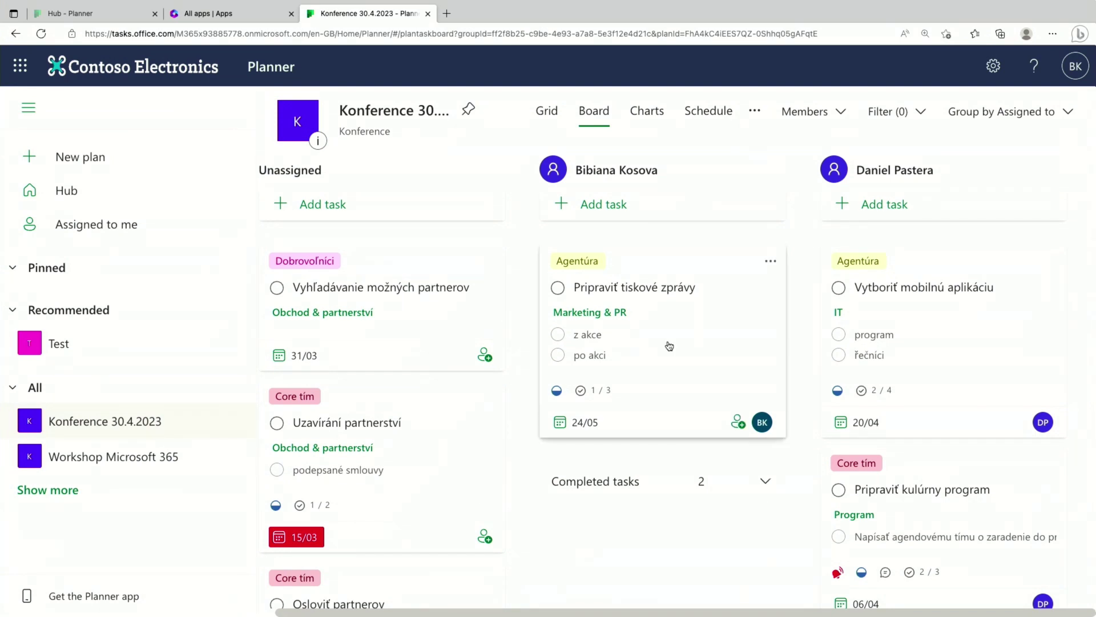
scroll(362, 174, left, 1)
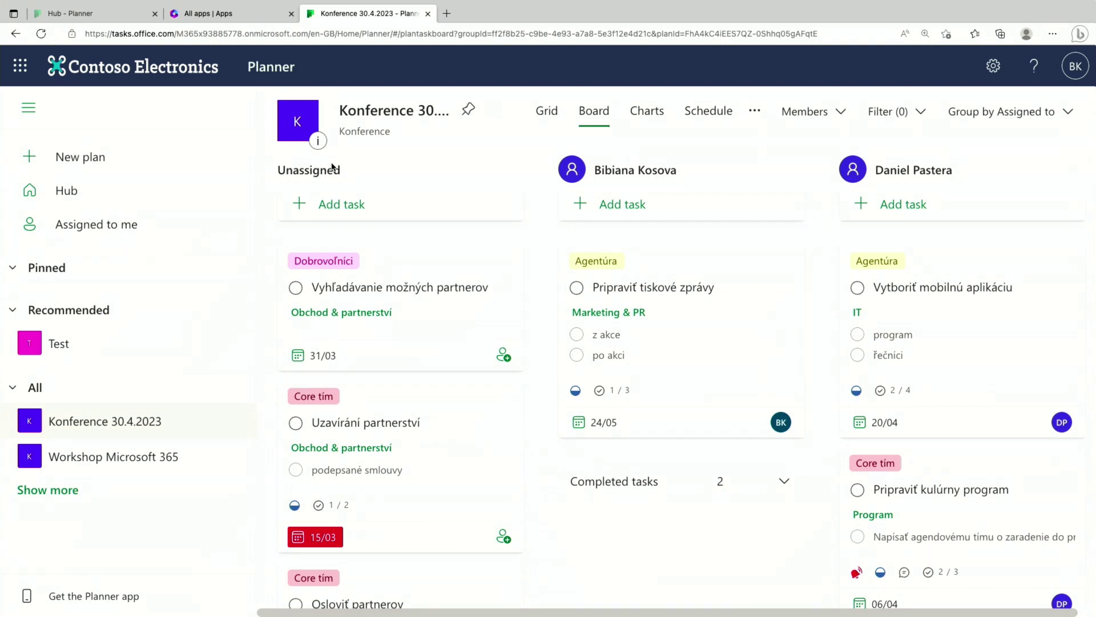
scroll(347, 311, down, 3)
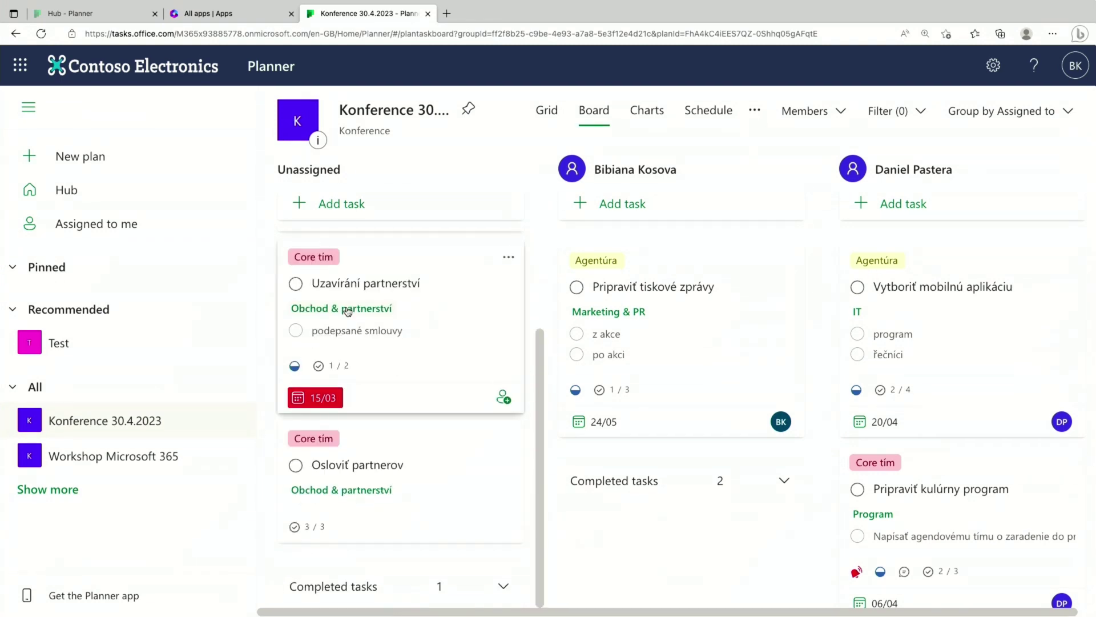
scroll(429, 358, up, 2)
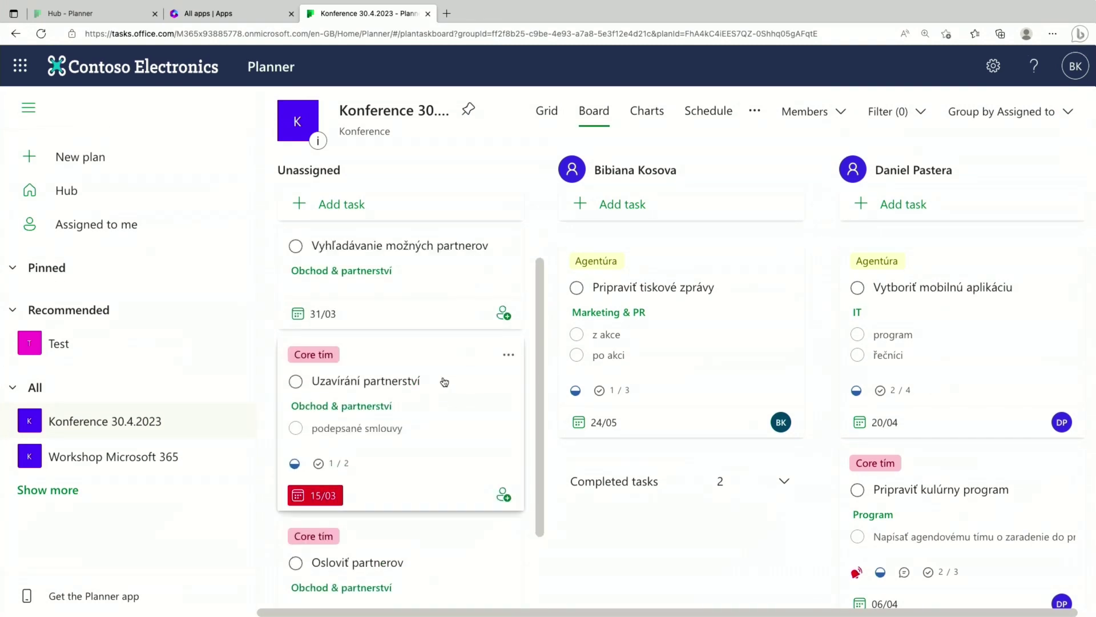
scroll(404, 362, up, 1)
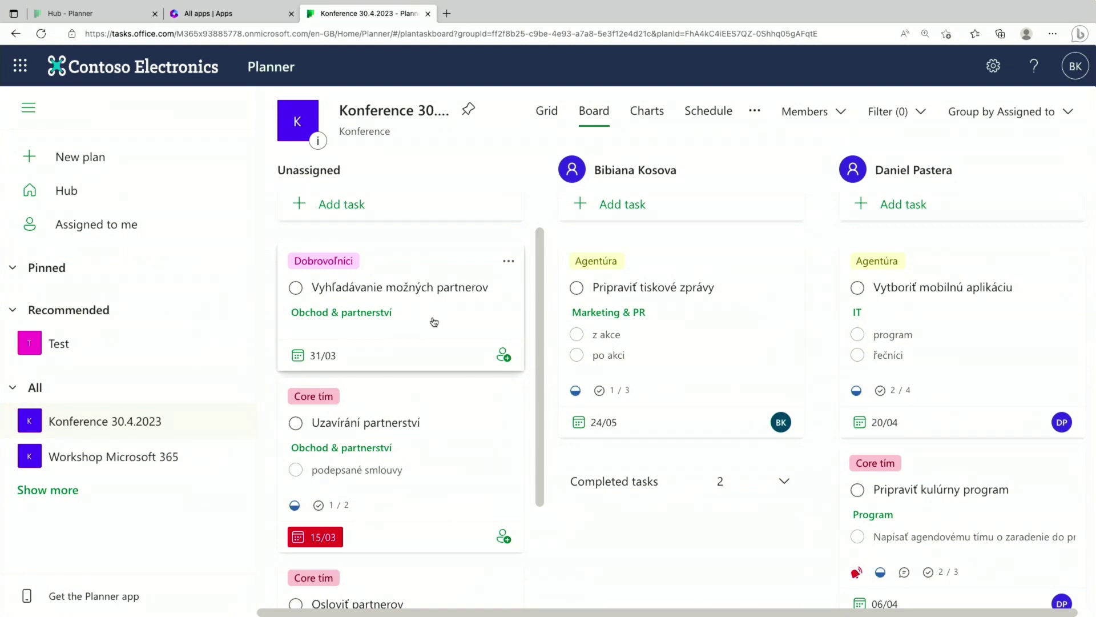
scroll(625, 310, right, 1)
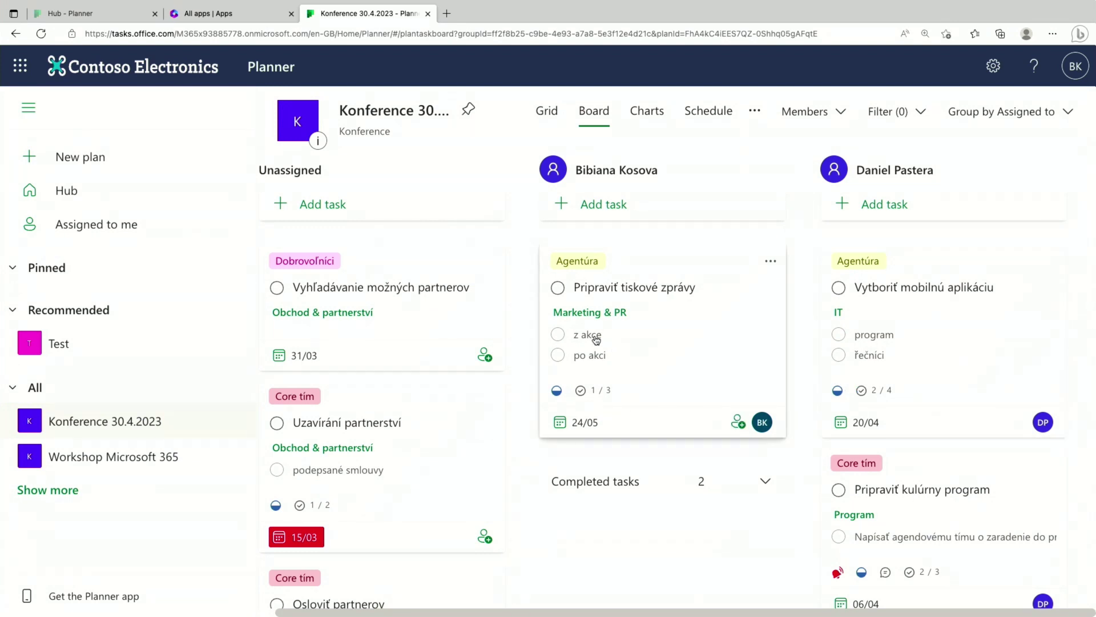
Group the board by Progress and review the tasks in the In progress and Completed columns.
click(1007, 114)
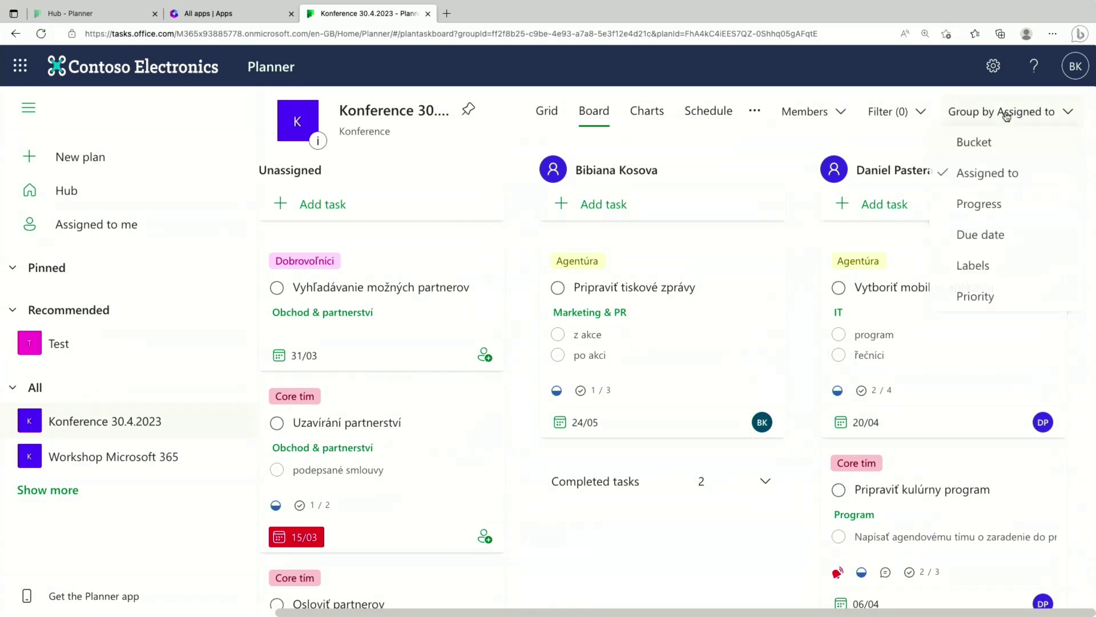
click(1031, 207)
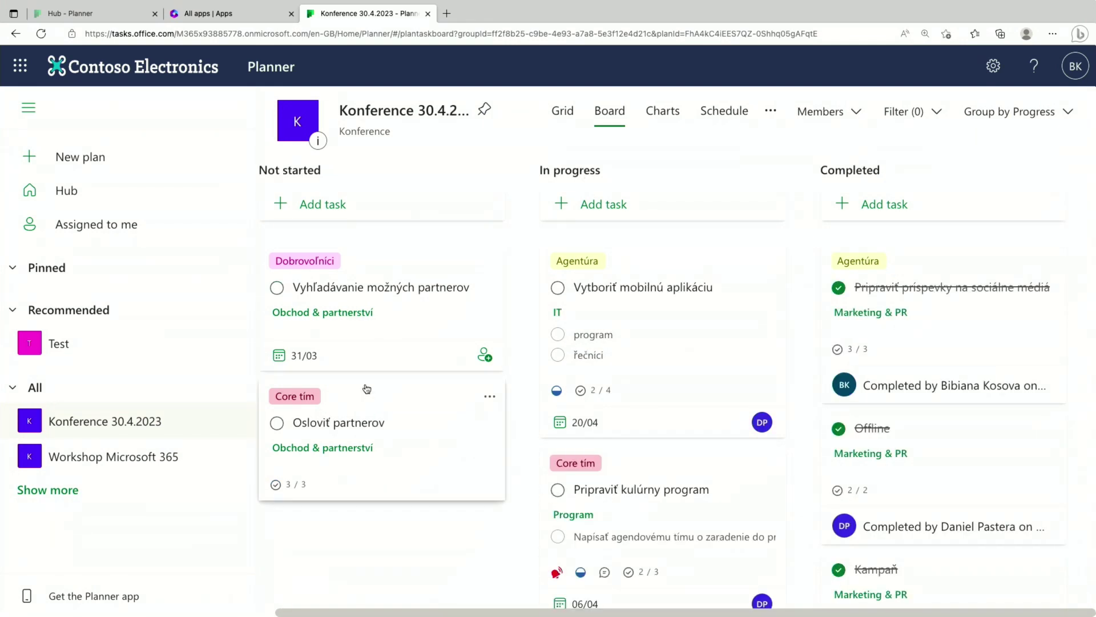
scroll(571, 326, down, 5)
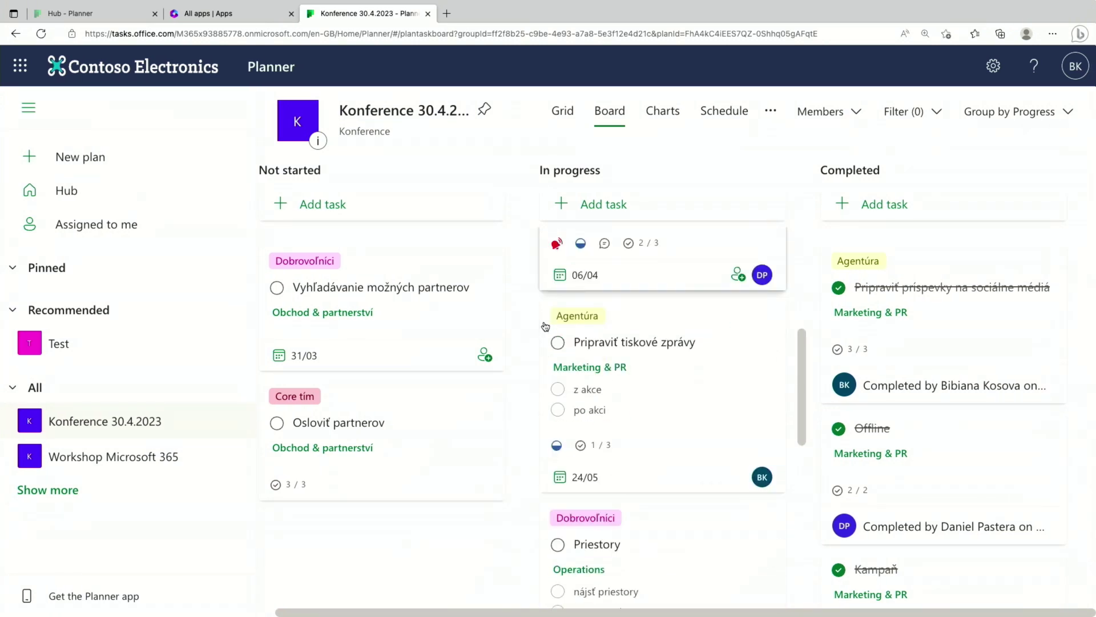
scroll(936, 354, down, 2)
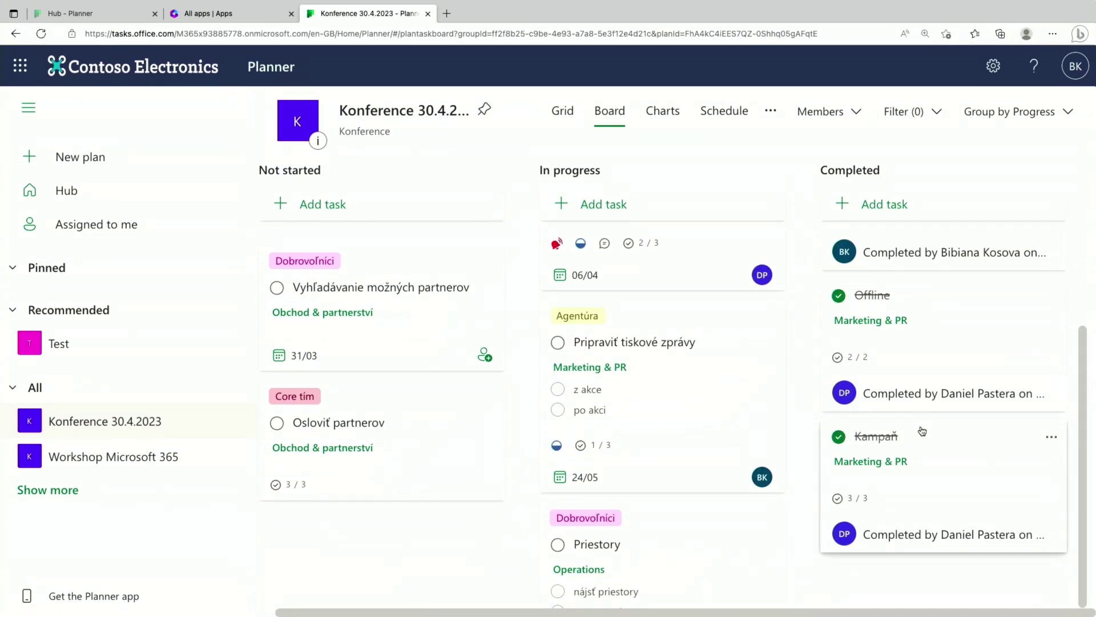
scroll(922, 431, up, 2)
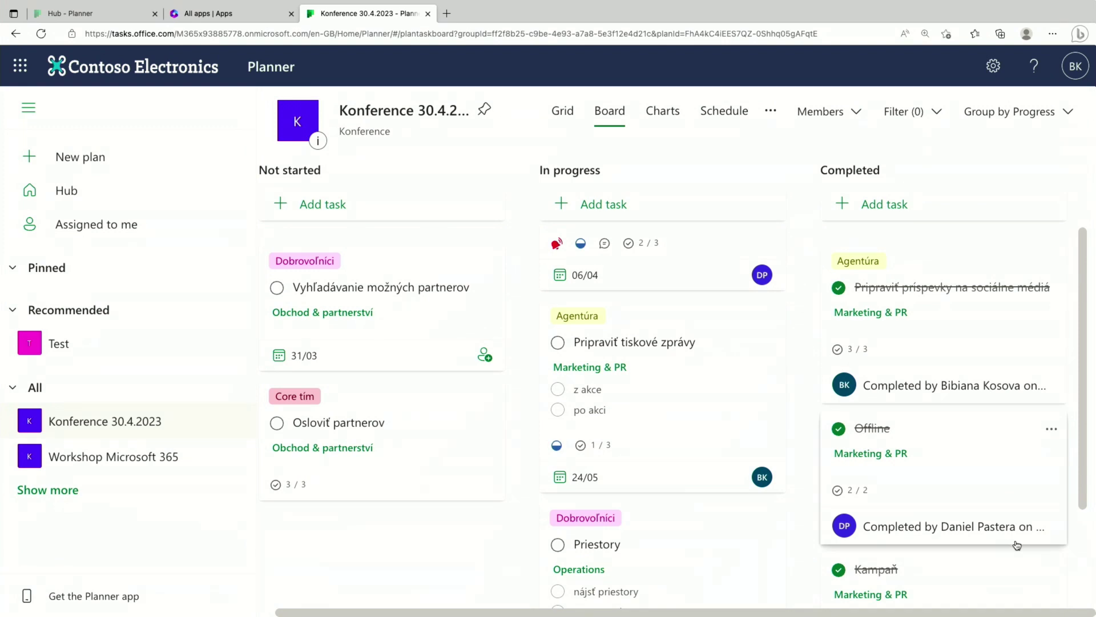
Group the board by Due date and expand the completed tasks in the Today column.
click(1025, 119)
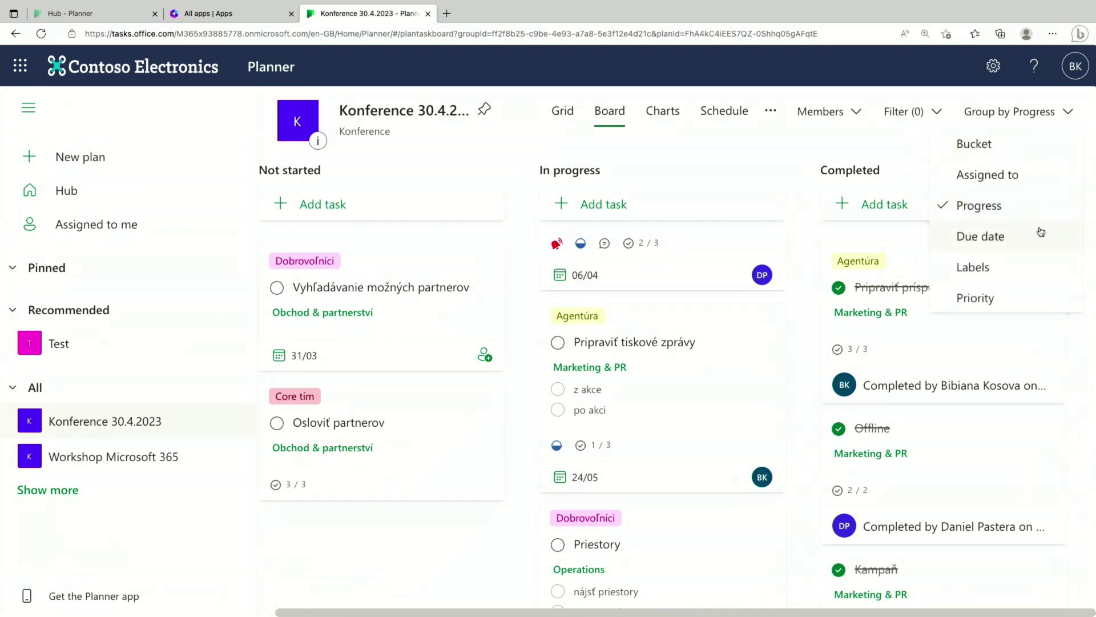
click(994, 237)
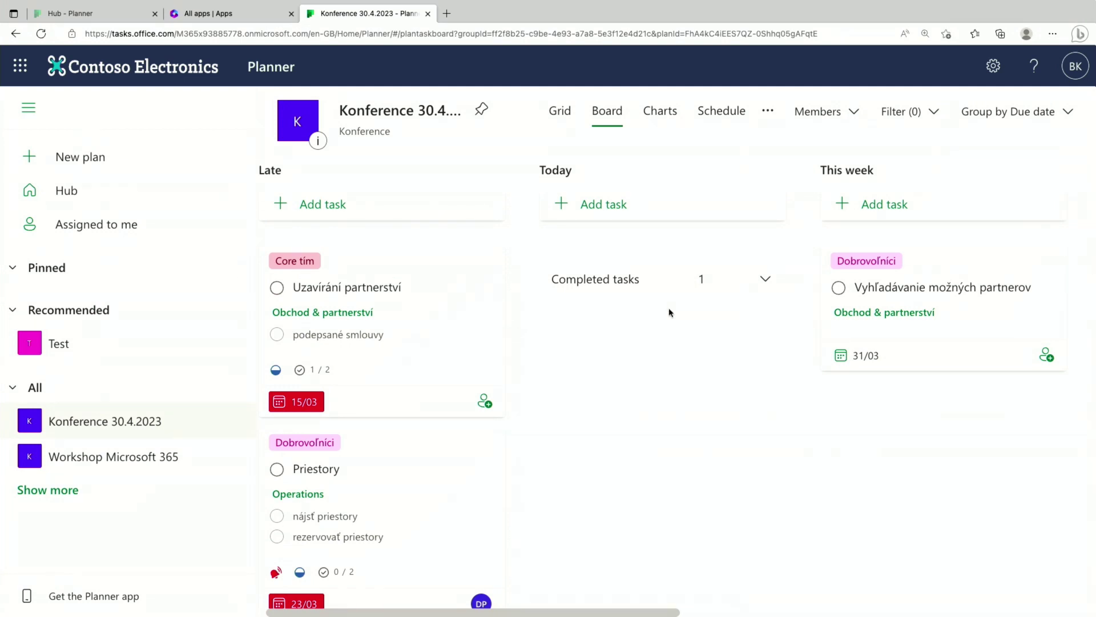
click(766, 280)
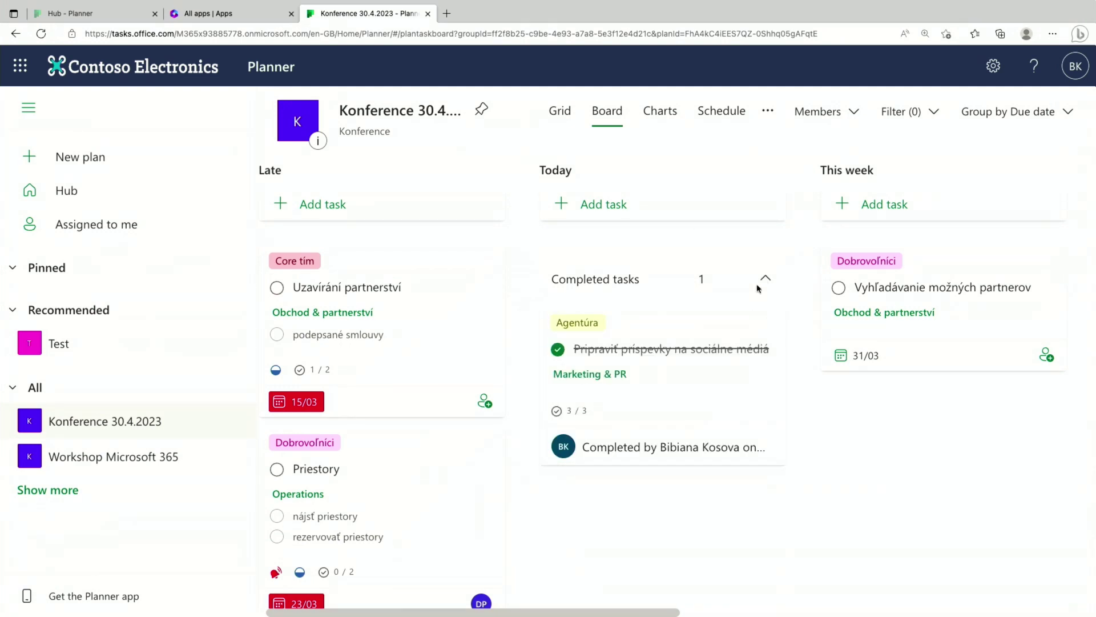
click(763, 281)
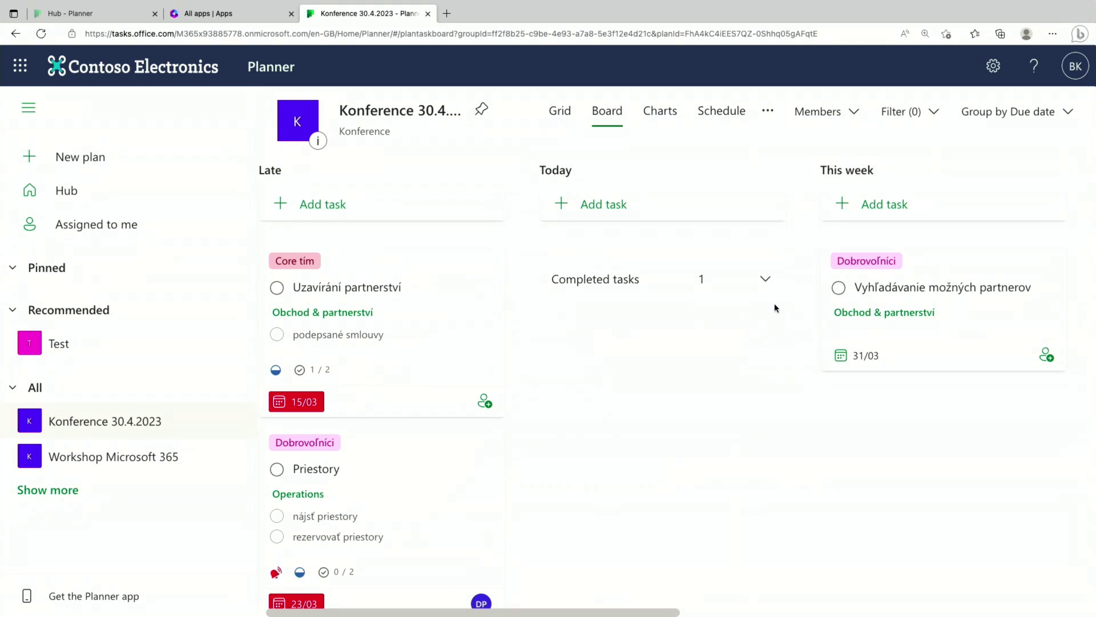
click(765, 280)
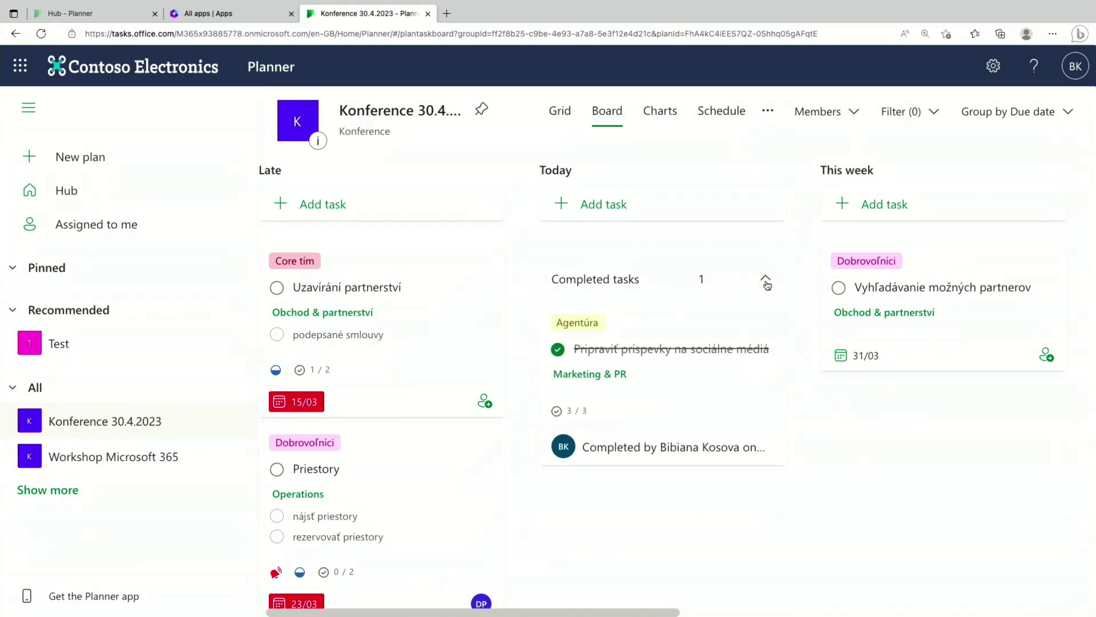
Examine the tasks in the due date columns from Late through No date.
scroll(890, 228, right, 2)
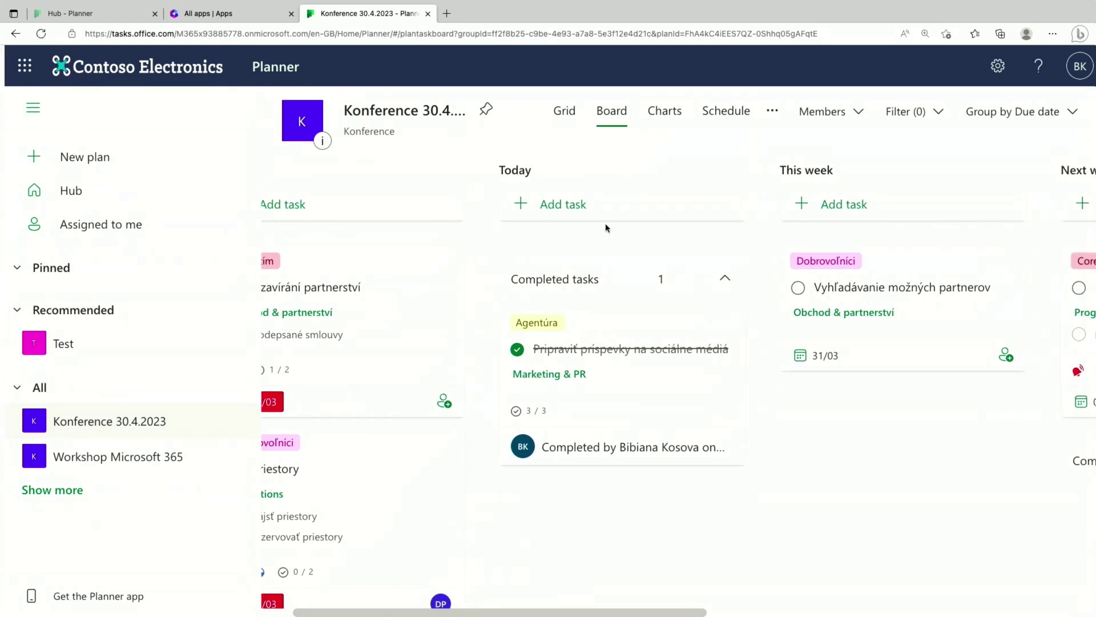
scroll(468, 268, left, 3)
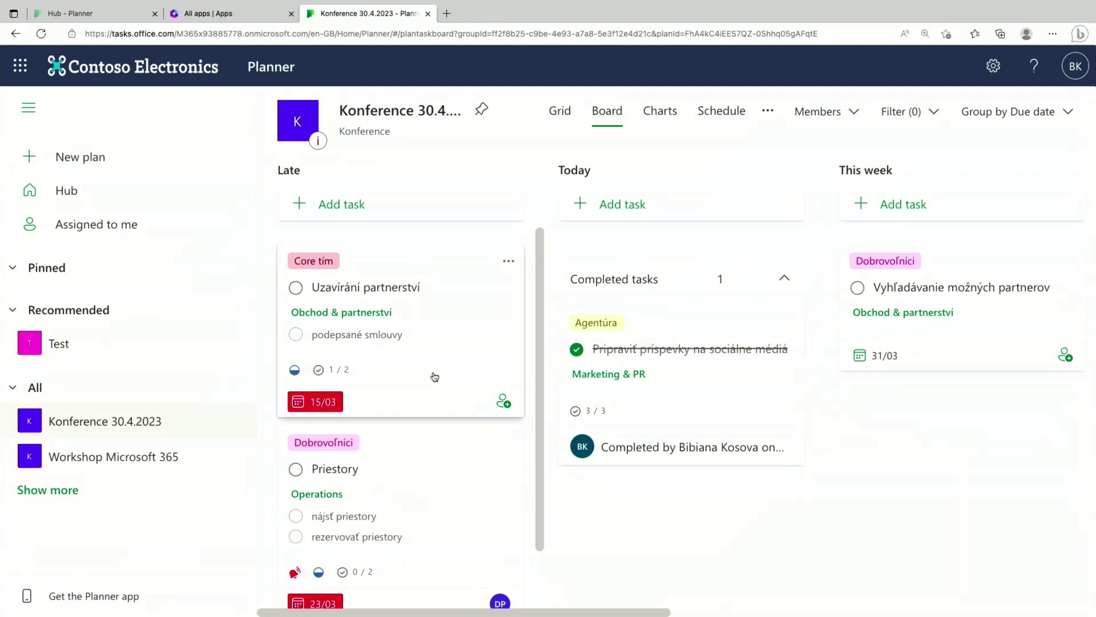
scroll(428, 391, down, 2)
scroll(430, 391, up, 2)
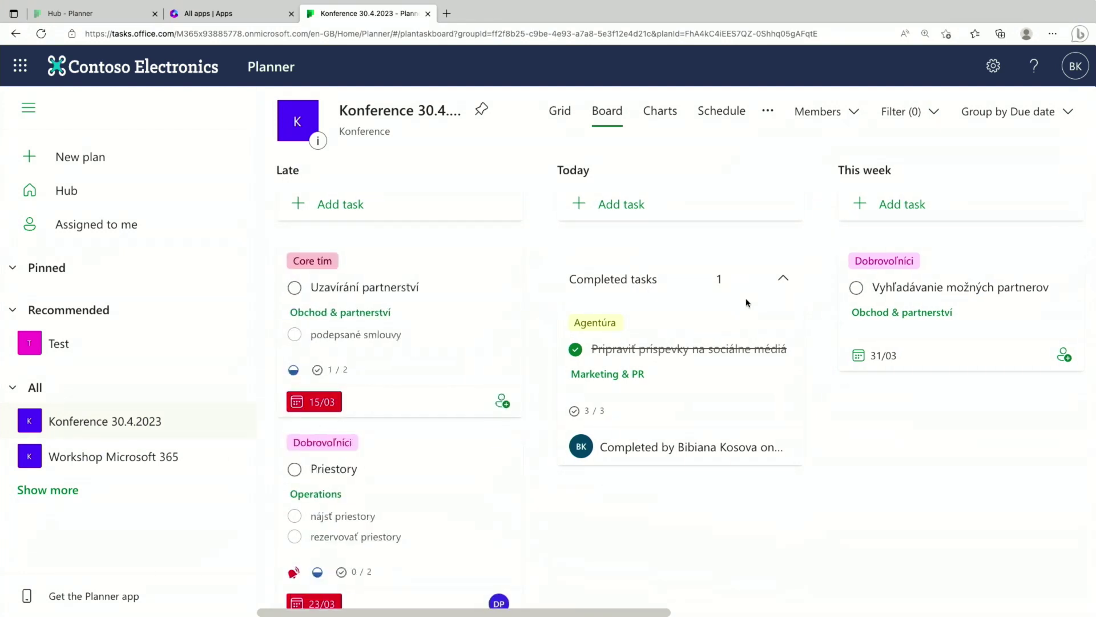
scroll(429, 392, right, 10)
scroll(836, 330, right, 8)
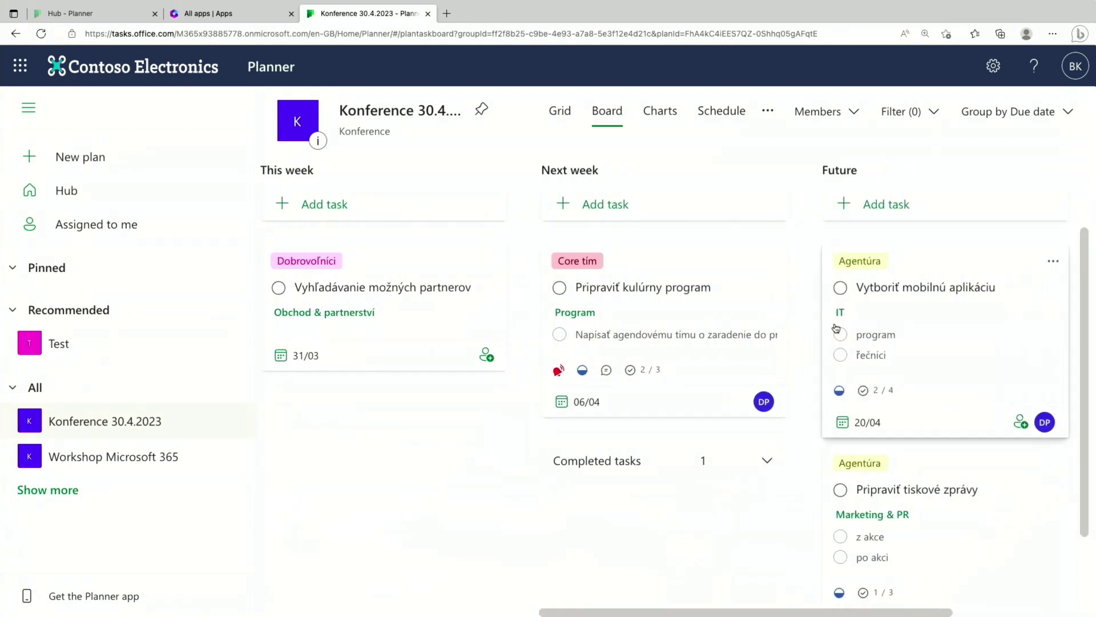
scroll(843, 203, right, 5)
Group the board by Labels and review the tasks under Dobrovoľníci, Core tím and Agentúra.
click(1060, 122)
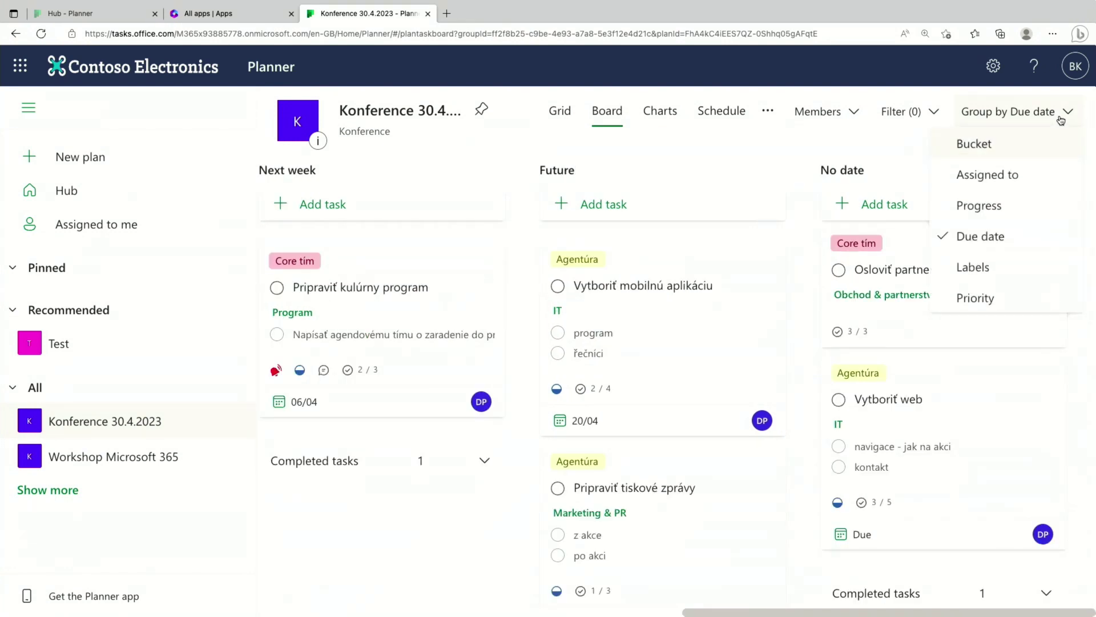
click(1005, 275)
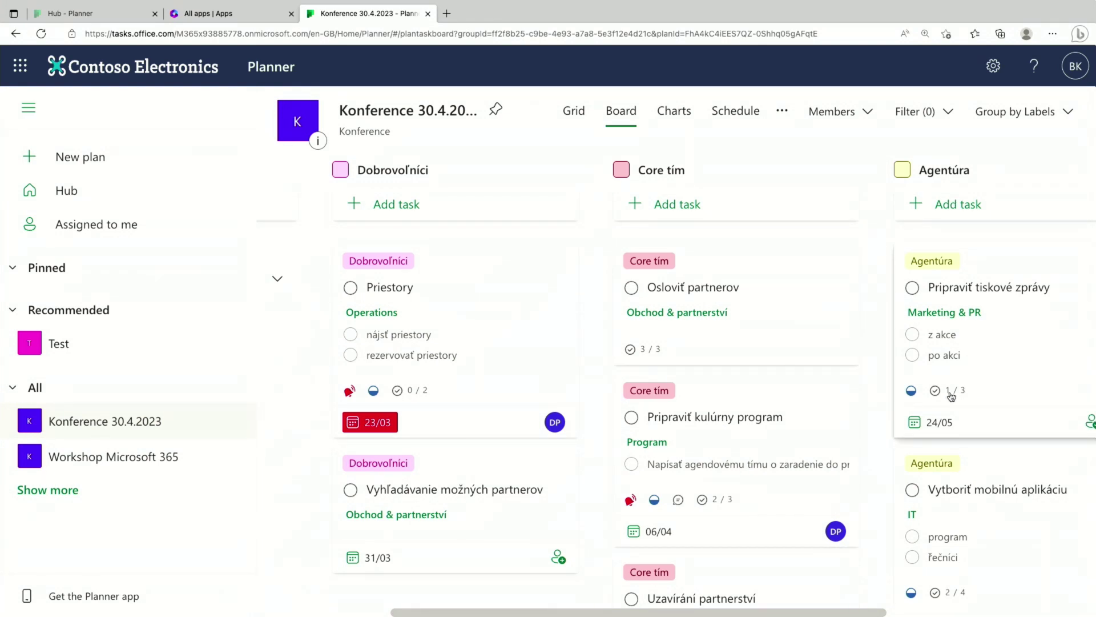
scroll(951, 396, right, 1)
scroll(984, 358, down, 3)
scroll(983, 358, down, 2)
scroll(981, 357, up, 1)
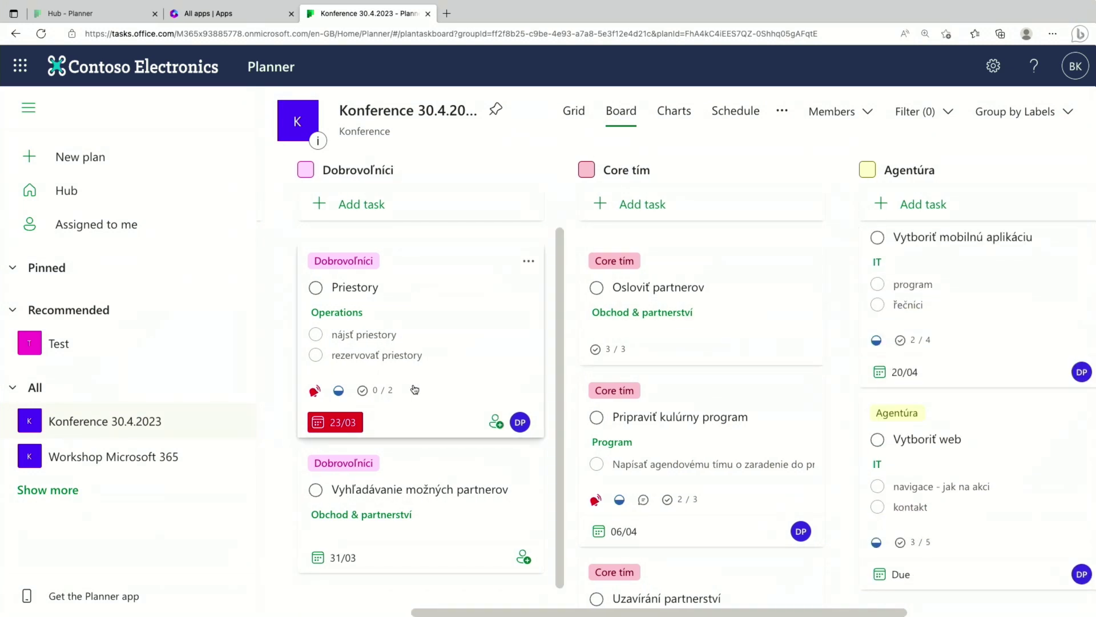
scroll(415, 390, down, 1)
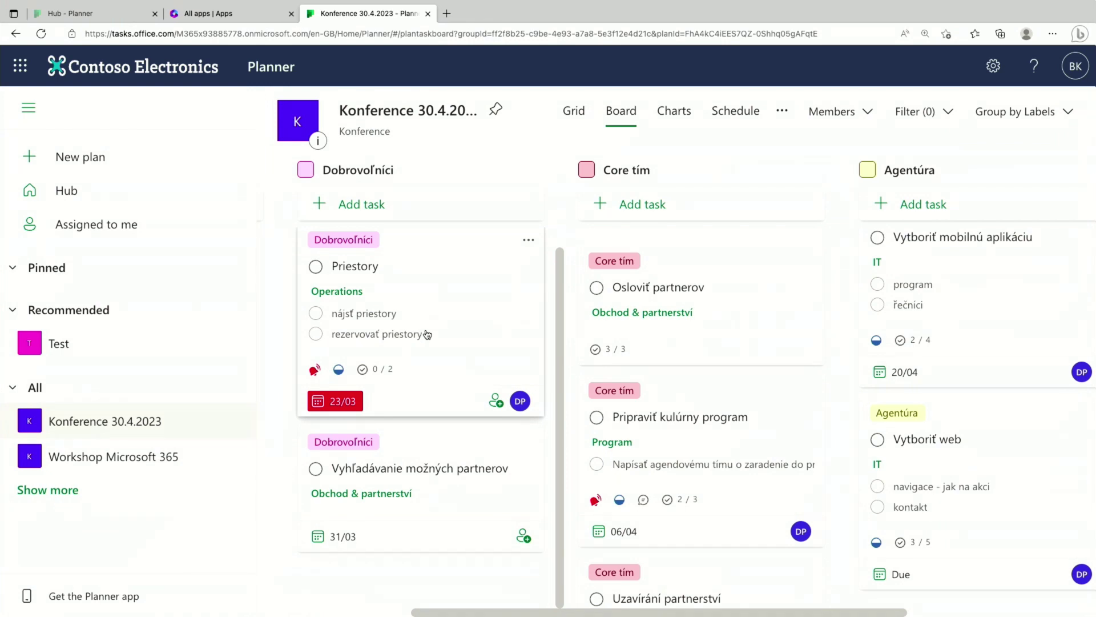
Review the tasks under the Agentúra label and regroup the board by Bucket.
scroll(765, 268, right, 2)
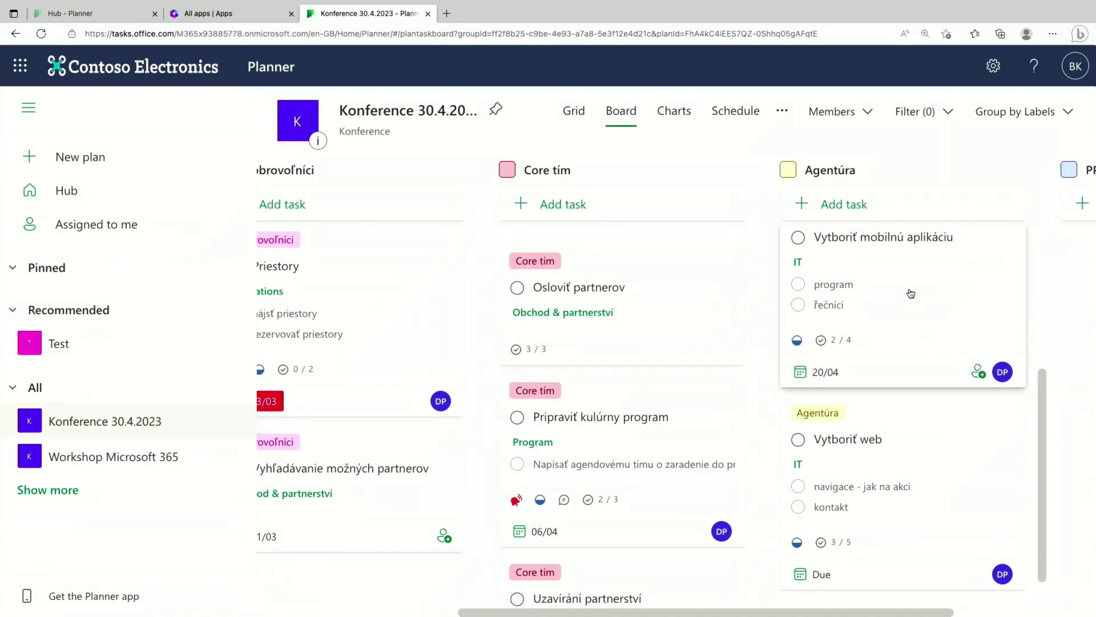
scroll(911, 293, up, 1)
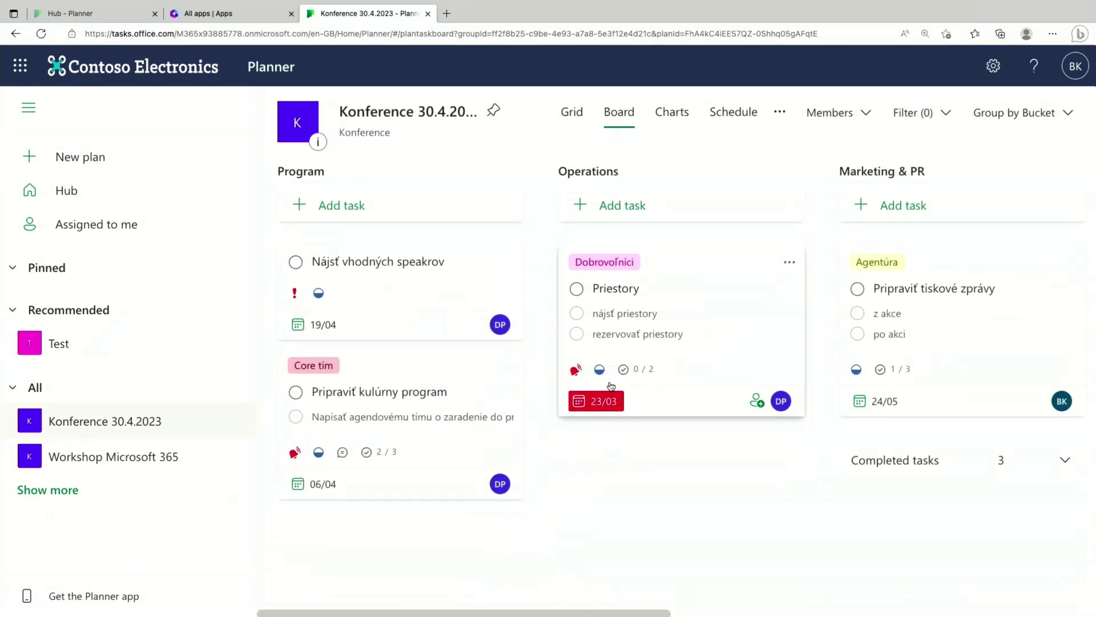
Open the conference plan's charts and look over the Status, Bucket, Priority and Members charts.
click(676, 116)
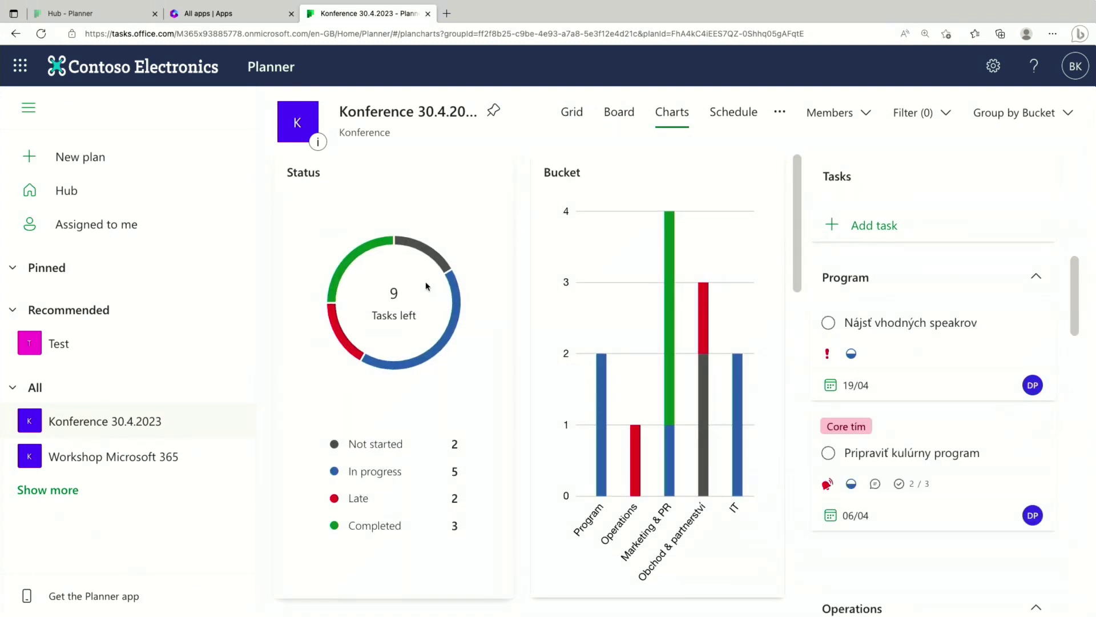
scroll(426, 286, down, 2)
scroll(426, 286, down, 10)
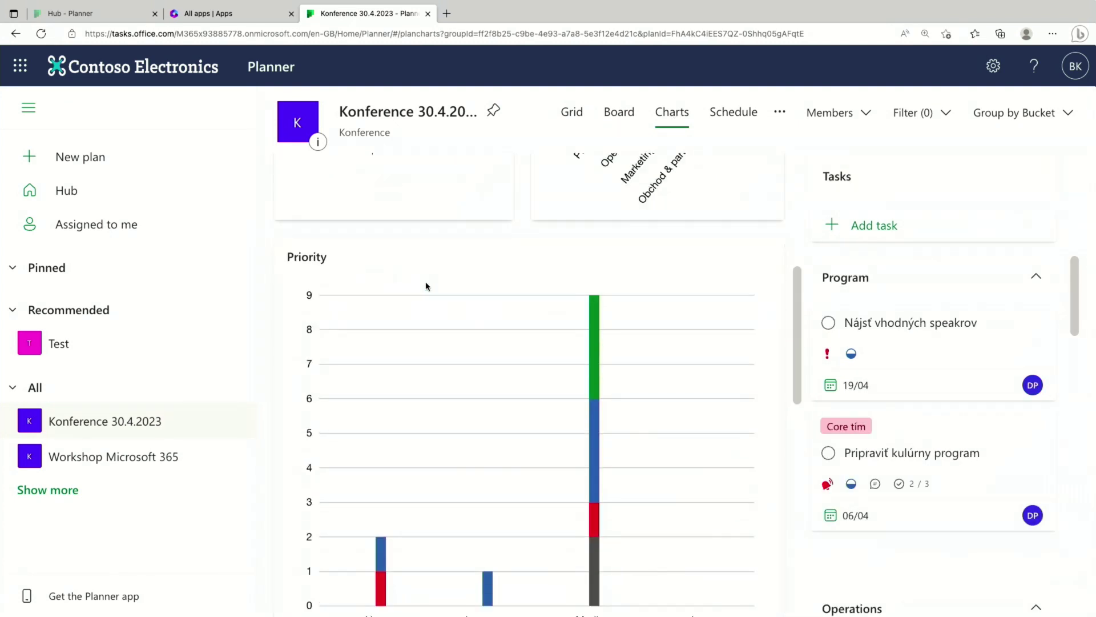
scroll(427, 286, down, 3)
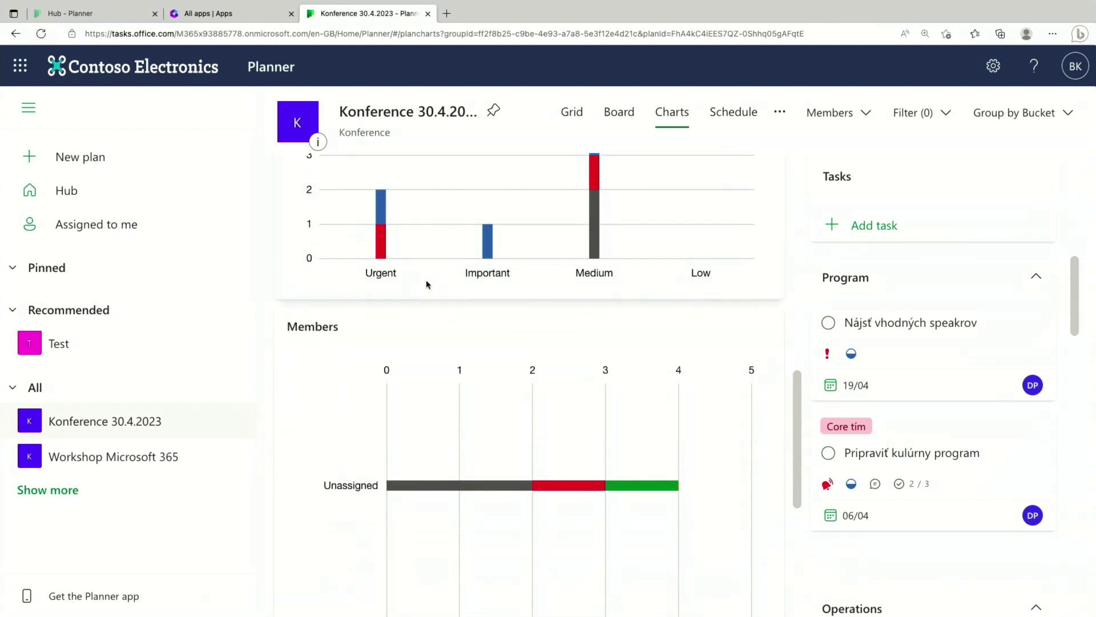
scroll(551, 279, up, 14)
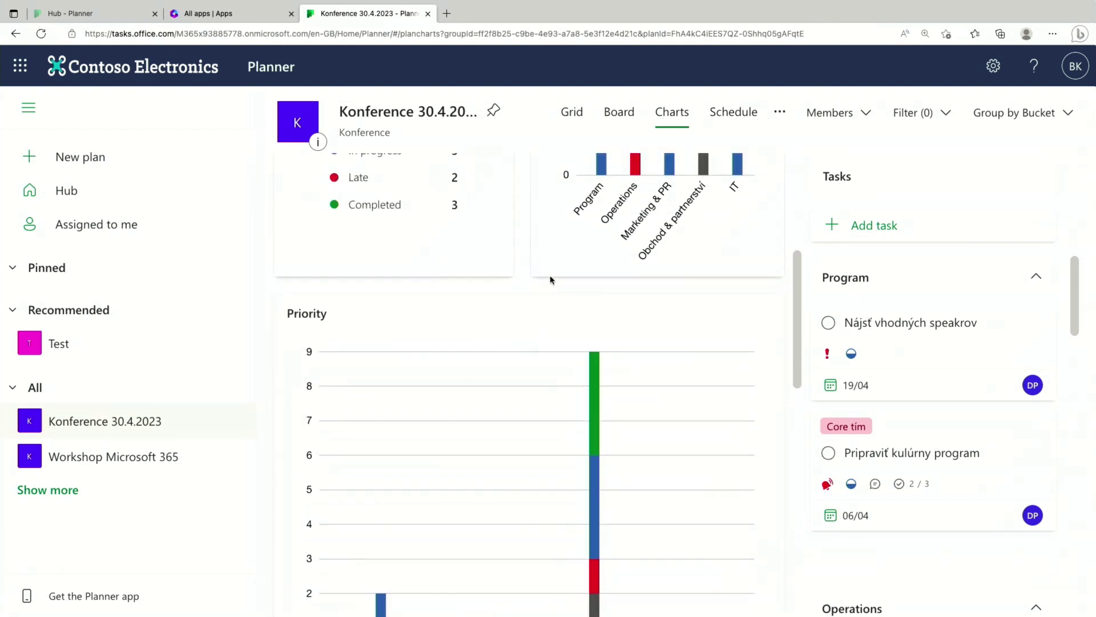
scroll(463, 241, up, 1)
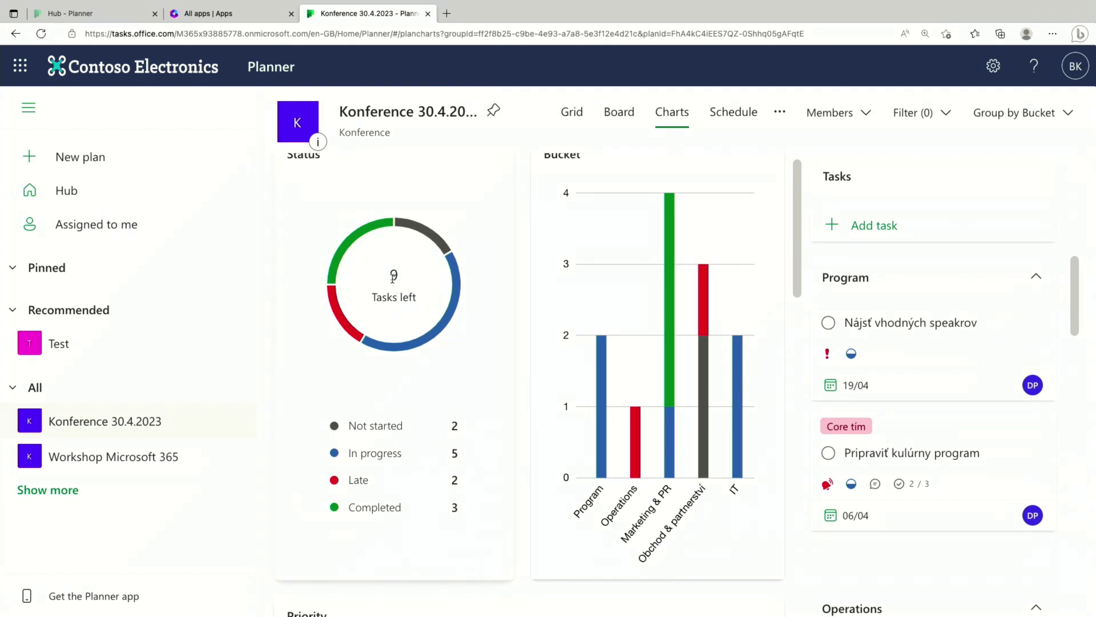
Examine the Status chart's remaining tasks and its Not started, In progress, Late and Completed entries.
drag(390, 275, 413, 291)
click(426, 294)
drag(350, 426, 416, 435)
double_click(370, 454)
click(356, 478)
drag(349, 483, 404, 511)
click(378, 509)
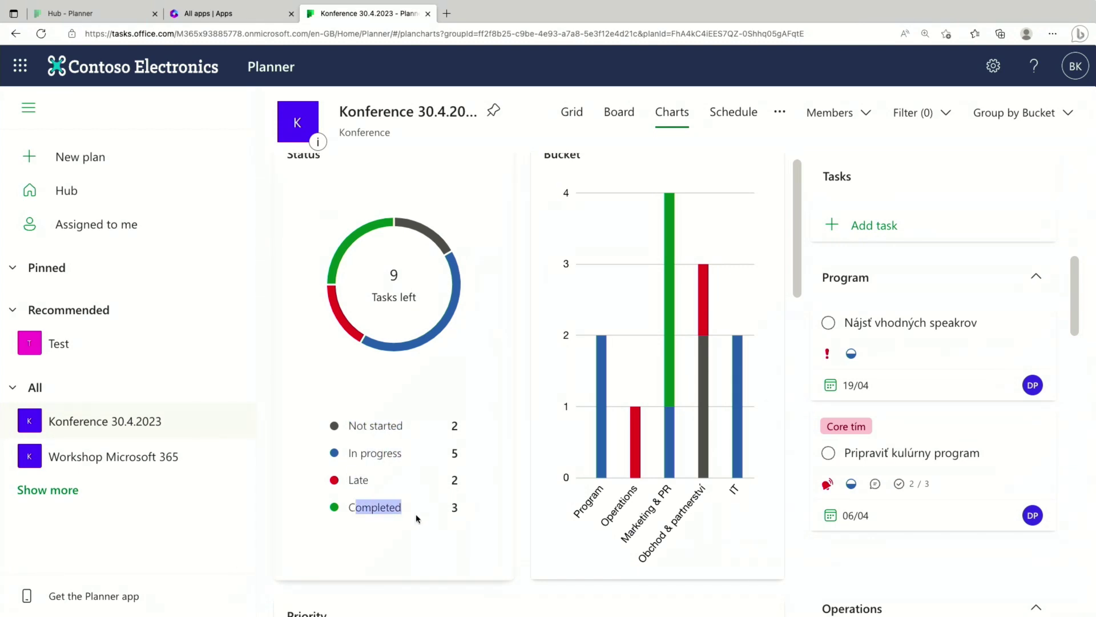
click(416, 518)
Examine the Bucket chart and check the progress segments of the Marketing & PR bar.
scroll(416, 518, up, 1)
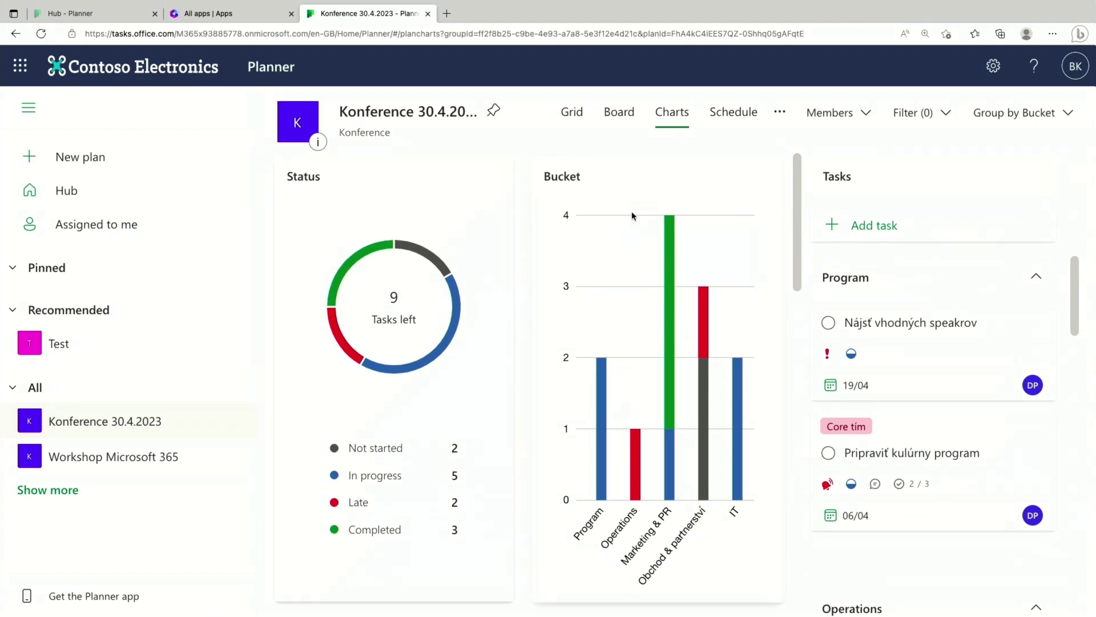
scroll(605, 343, down, 2)
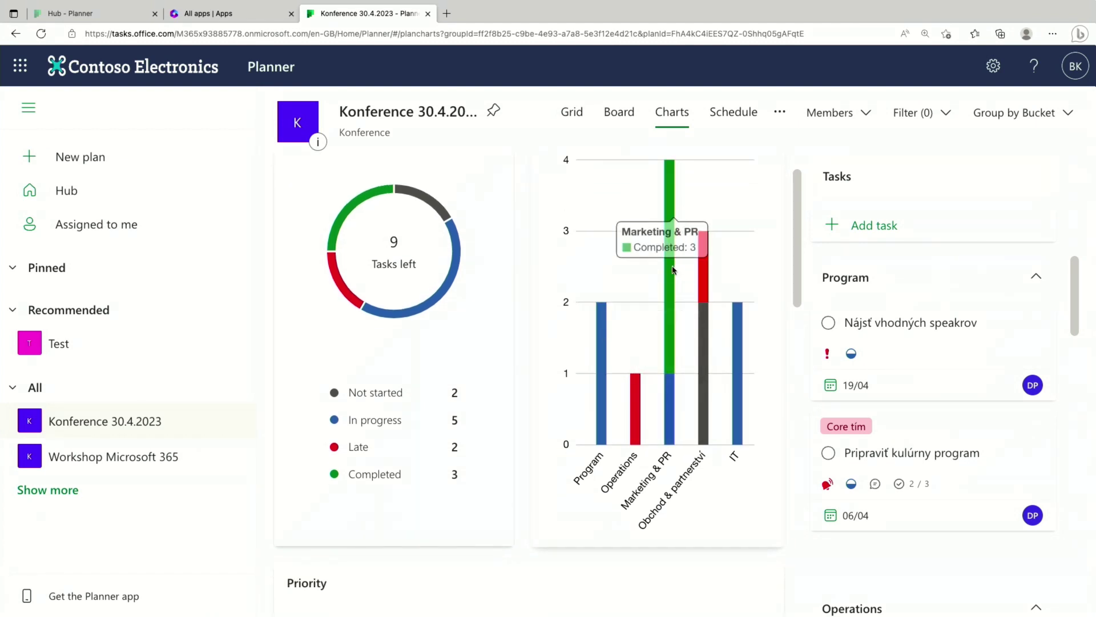
scroll(673, 270, up, 1)
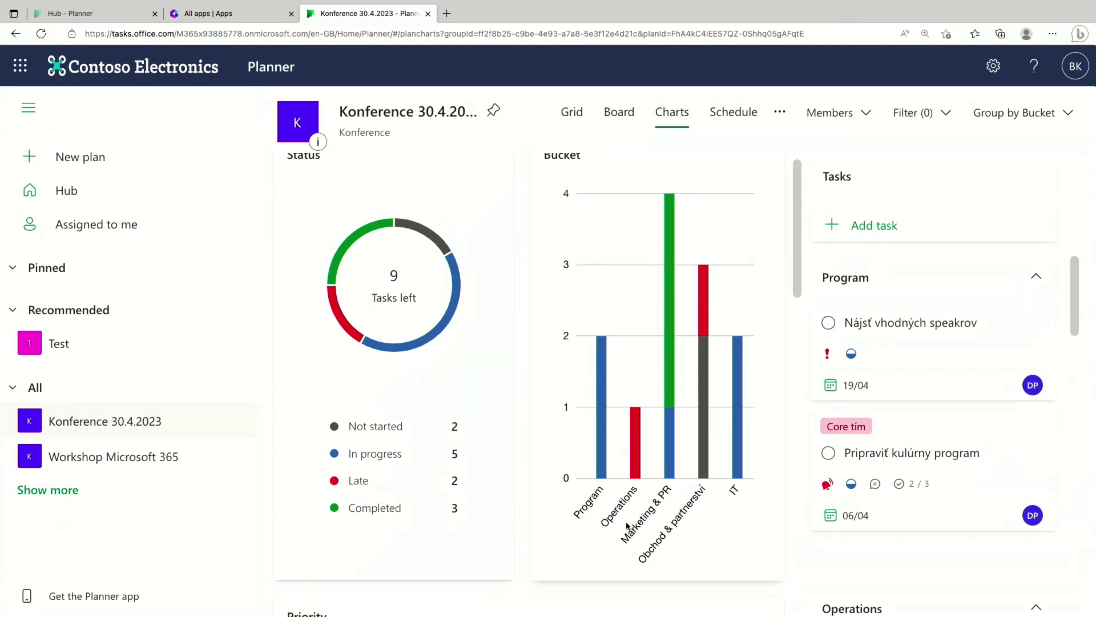
mouse_move(737, 465)
scroll(693, 248, up, 1)
scroll(692, 253, up, 1)
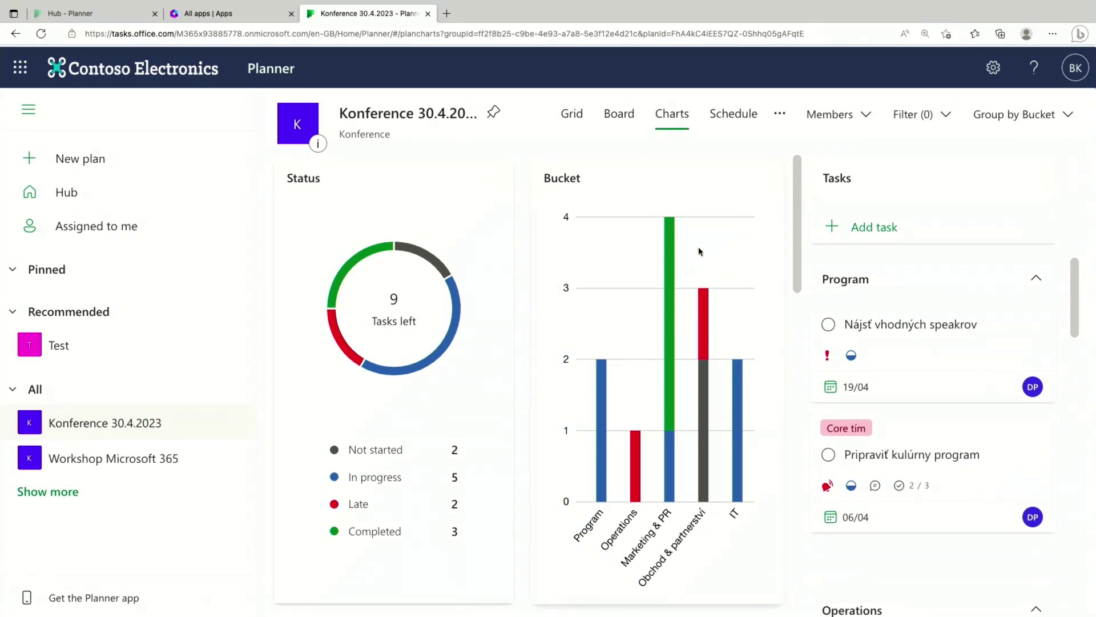
mouse_move(672, 254)
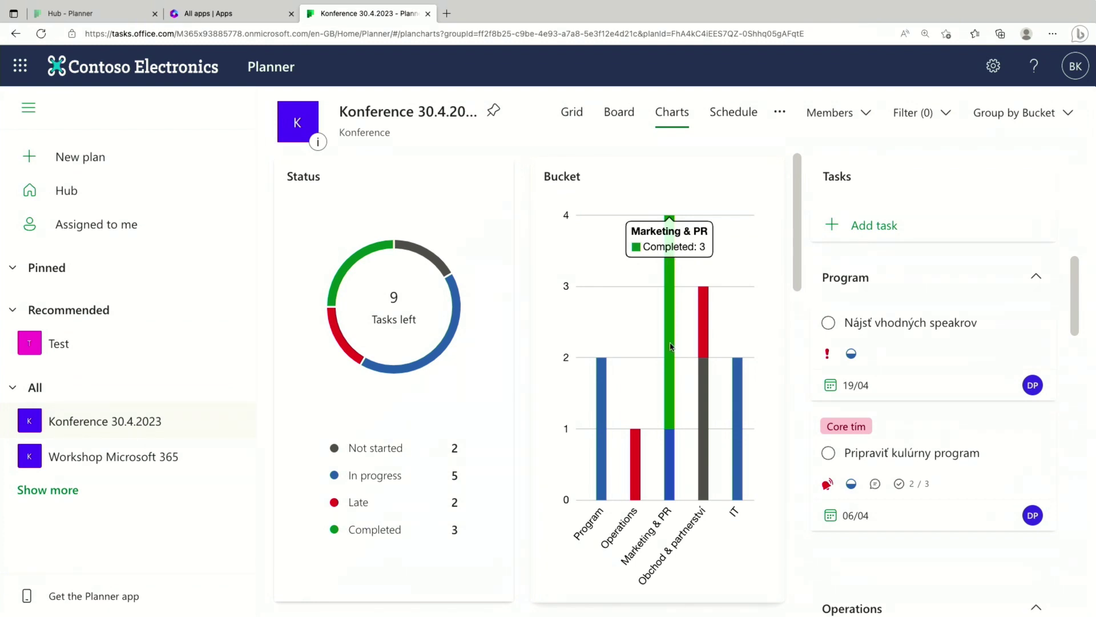
mouse_move(672, 480)
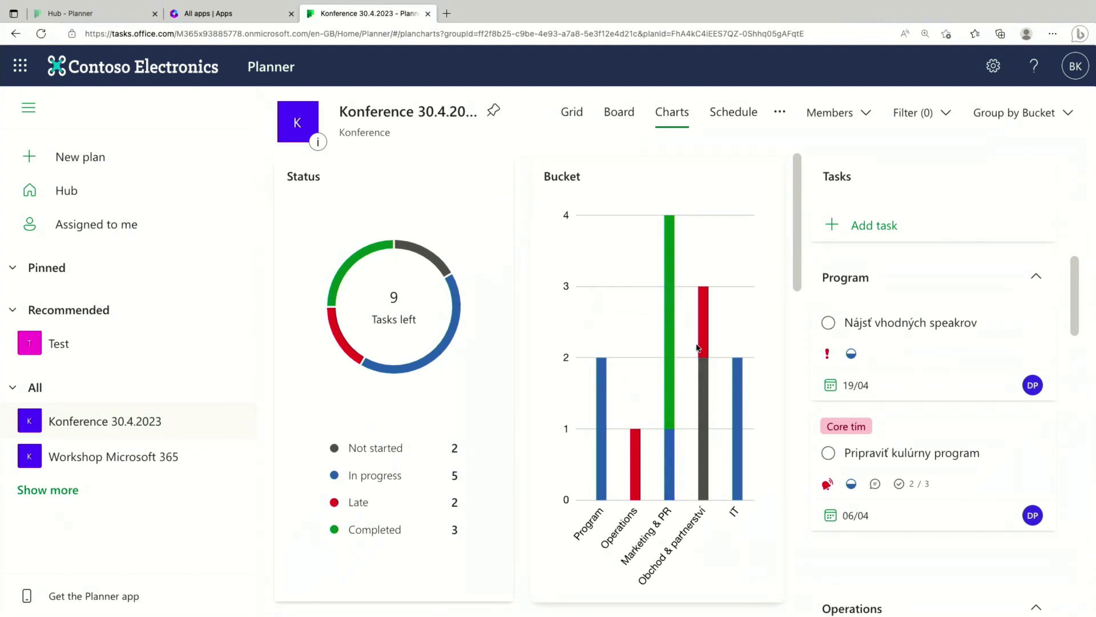
Examine the Priority chart's levels and the Members chart's workload per person.
scroll(697, 348, down, 4)
scroll(675, 388, down, 4)
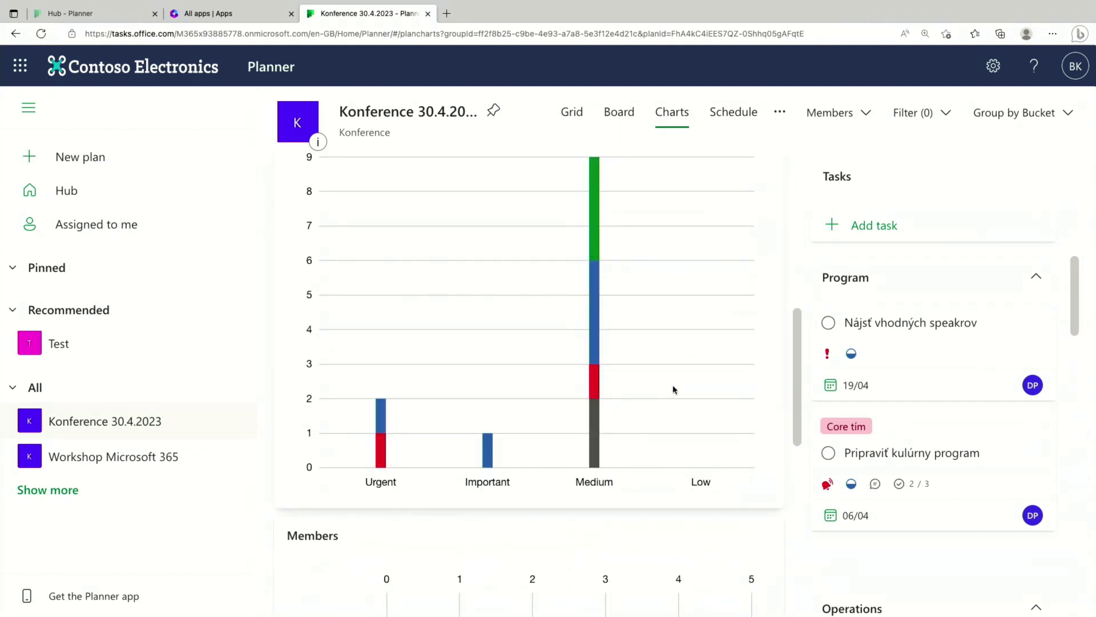
scroll(547, 392, up, 2)
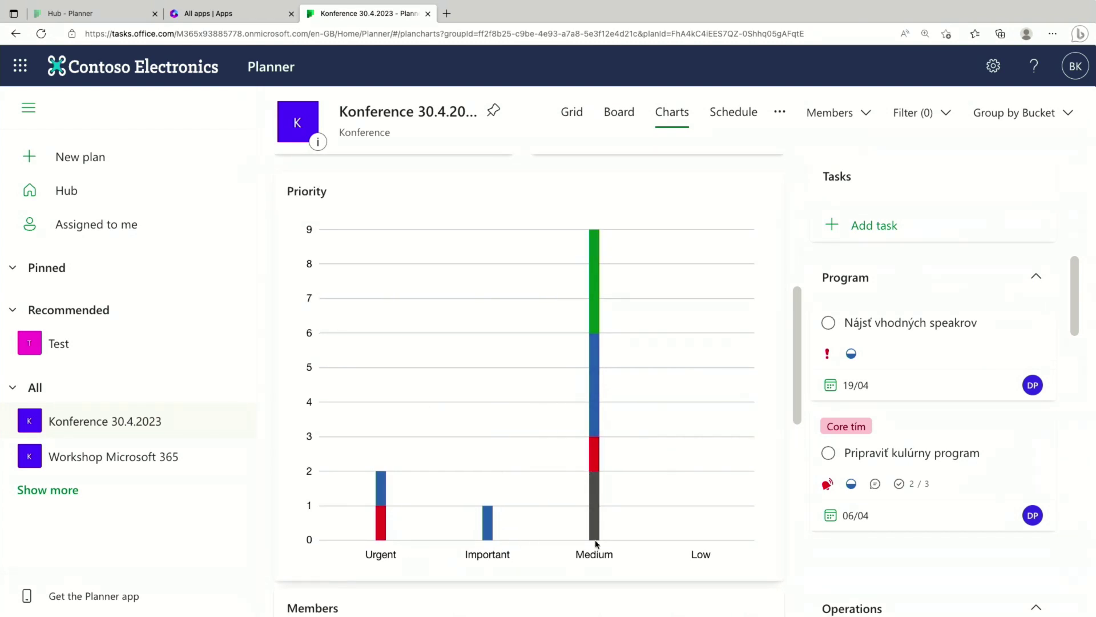
scroll(648, 543, down, 5)
scroll(300, 297, down, 2)
scroll(300, 297, down, 2)
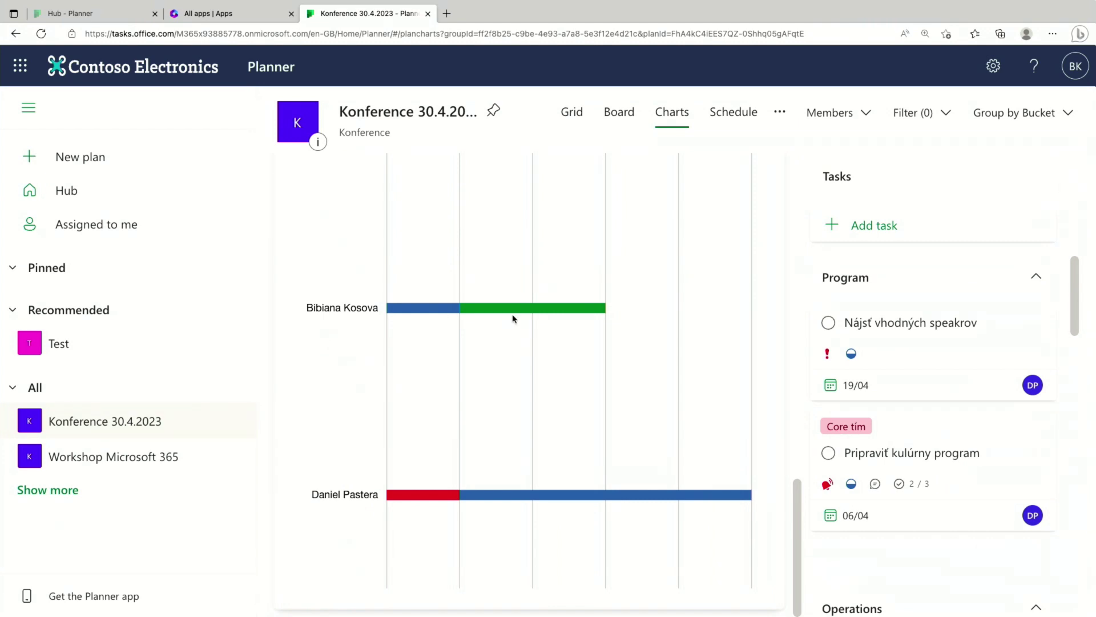
scroll(501, 416, up, 5)
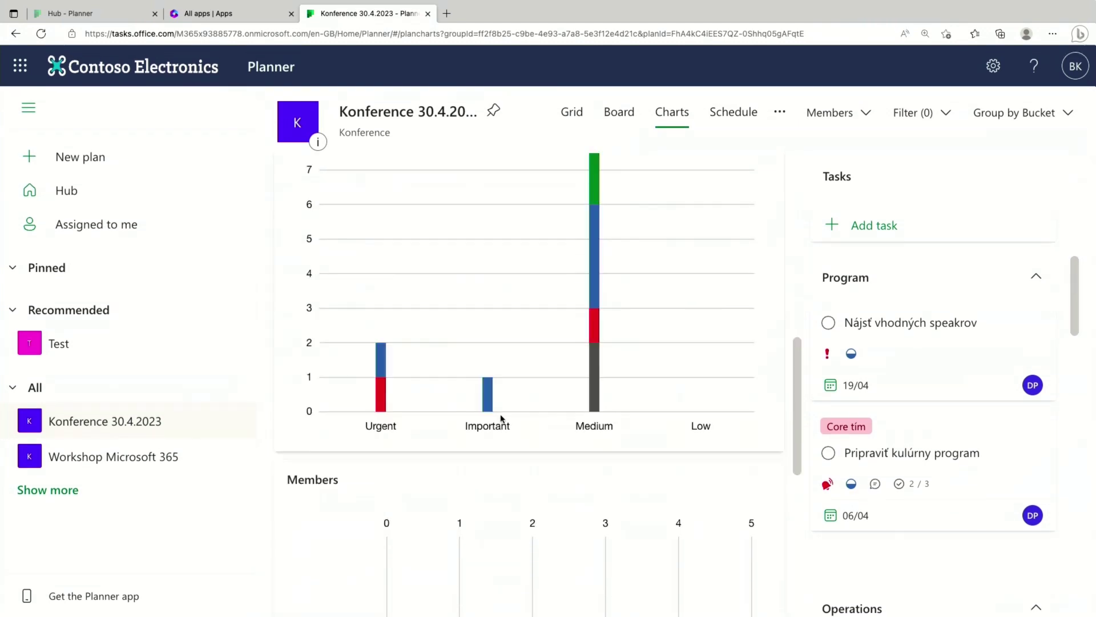
scroll(501, 418, up, 4)
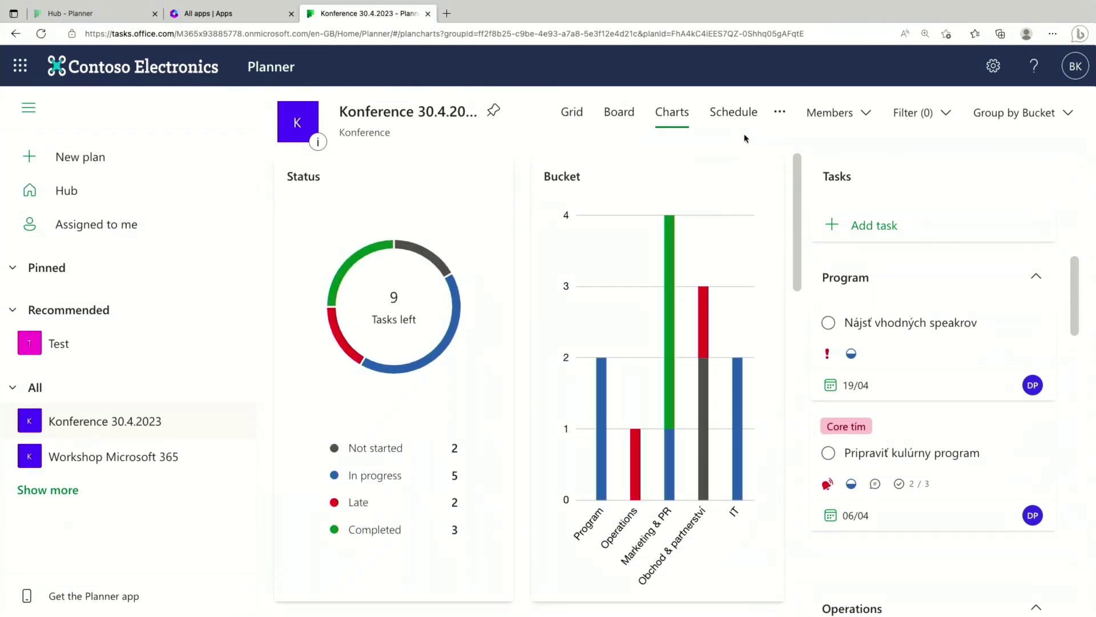
Open the plan's schedule, check its Week and Month views, and advance the monthly calendar to April 2023.
click(737, 117)
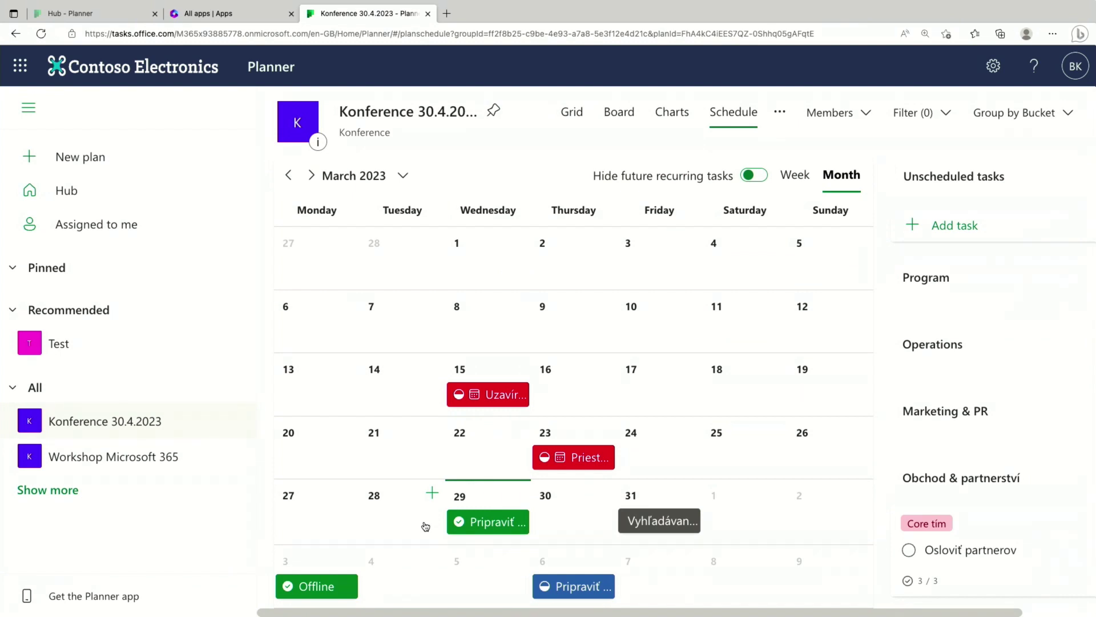
click(796, 177)
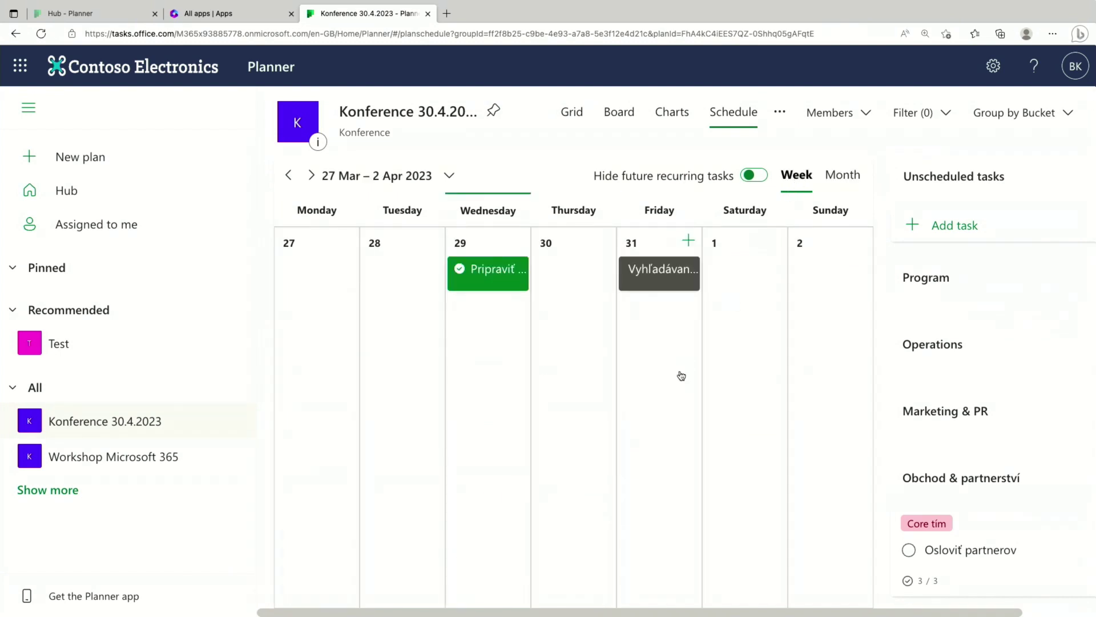
click(841, 178)
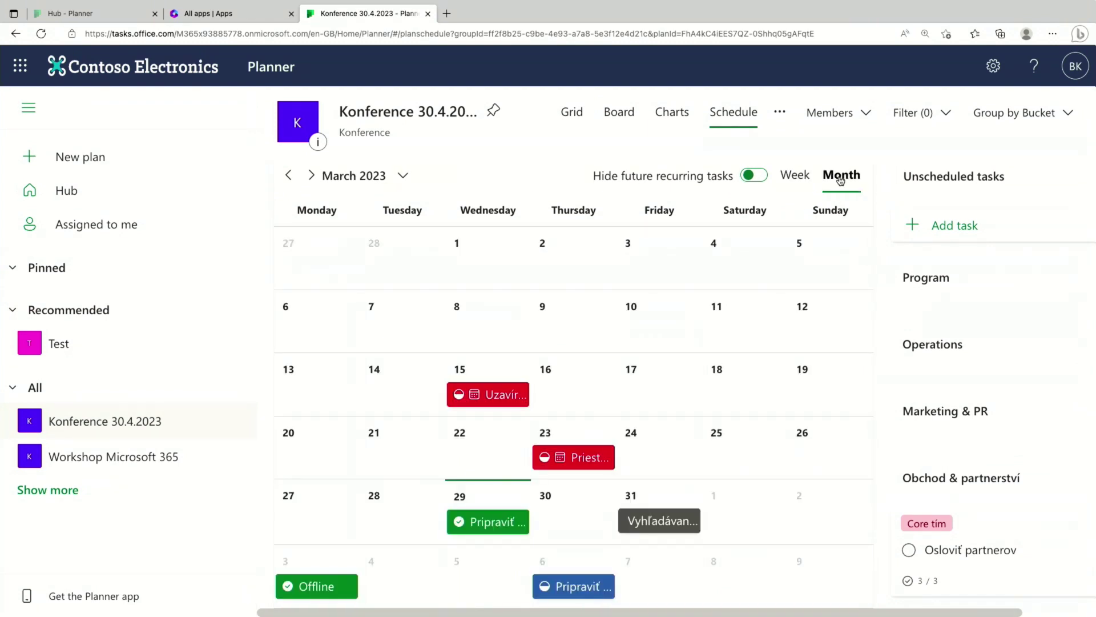
click(313, 177)
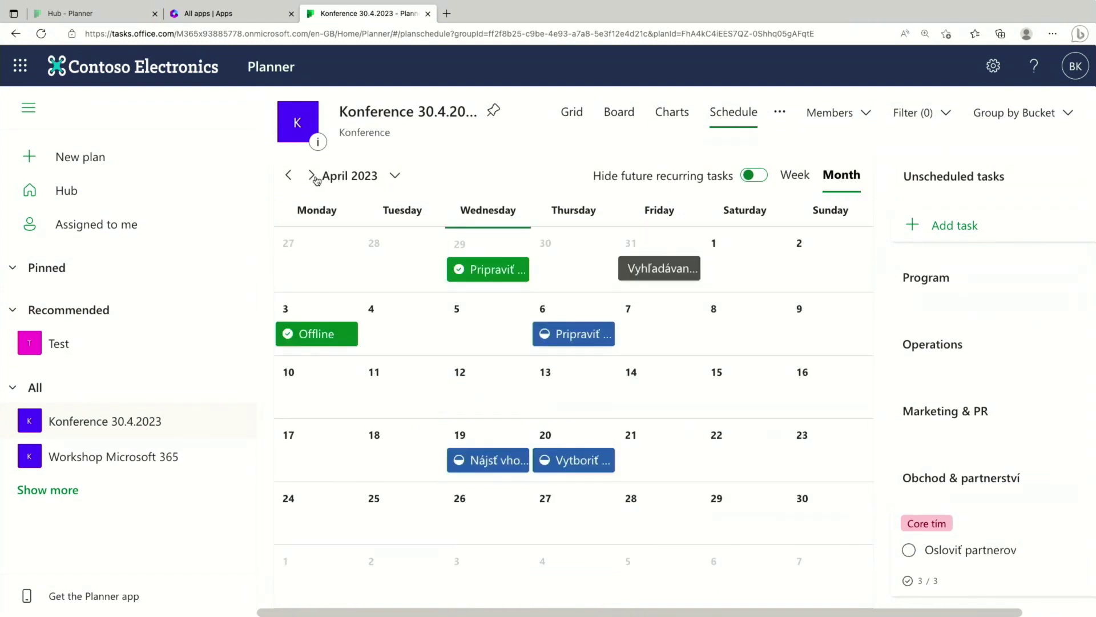
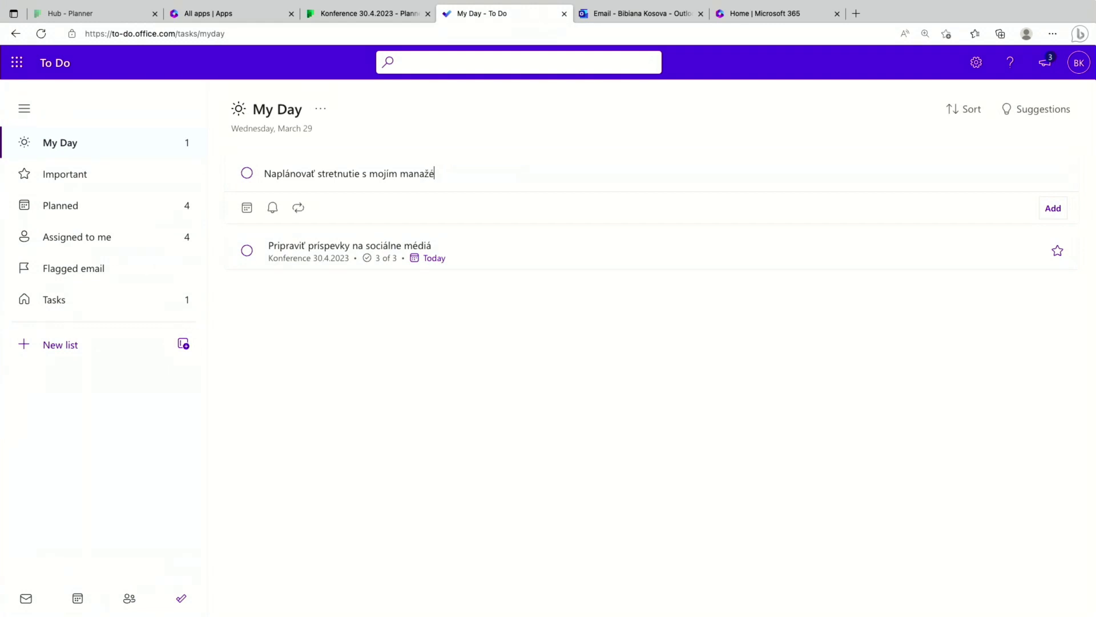
Add the task "Naplánovať stretnutie s mojím manažérom" to My Day in To Do, due today.
click(246, 212)
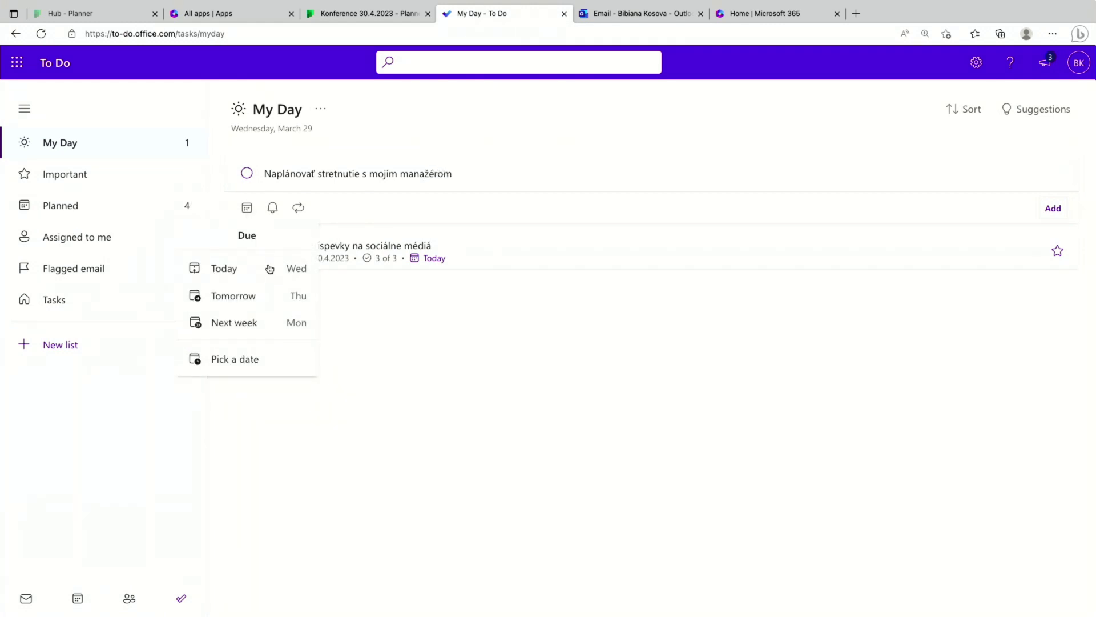
click(242, 272)
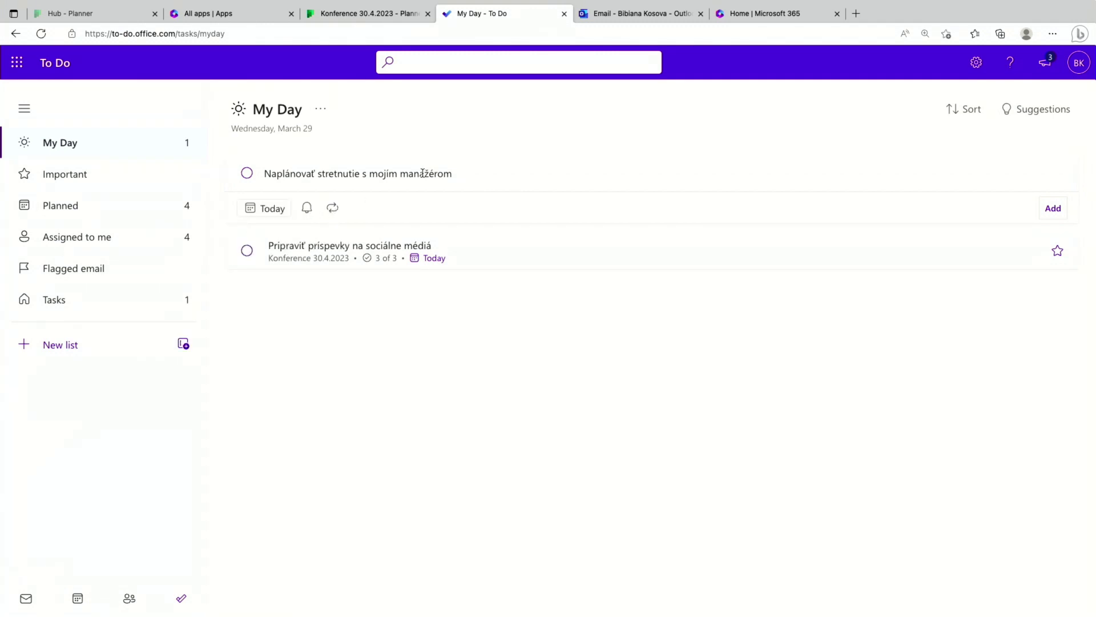
click(309, 210)
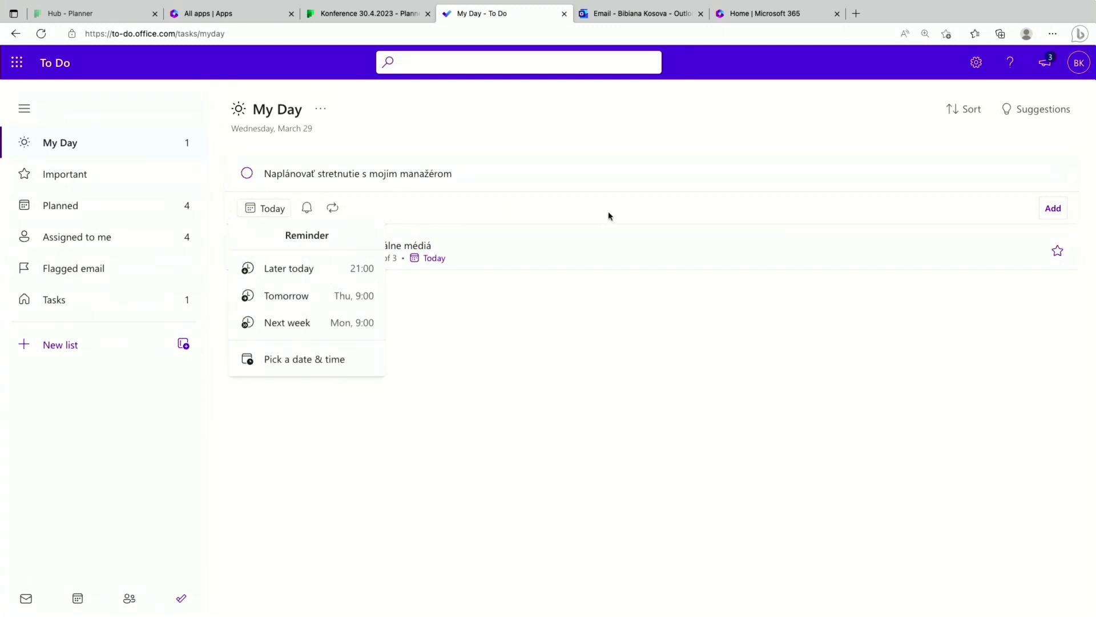
click(1059, 214)
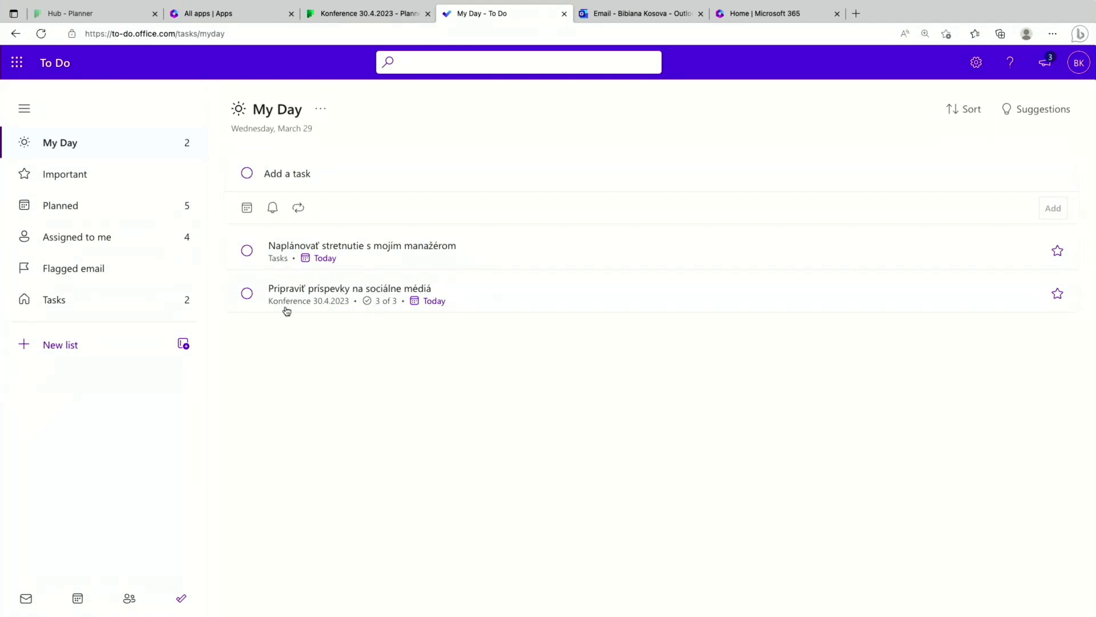
Mark the task "Pripraviť príspevky na sociálne médiá" as completed and check the Completed group.
click(247, 294)
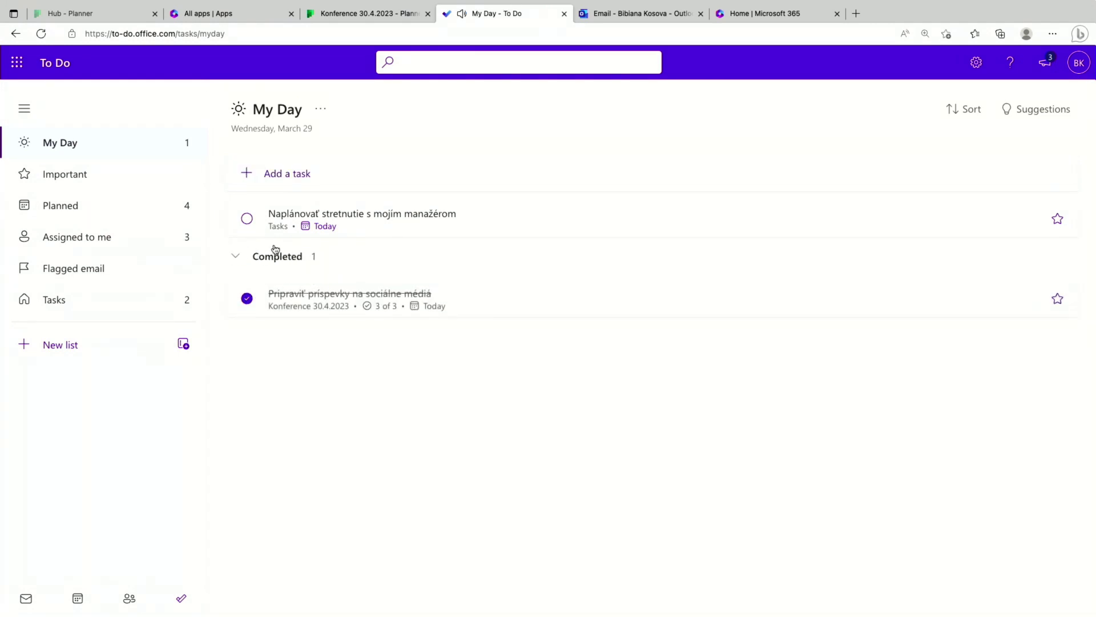
click(236, 257)
click(236, 258)
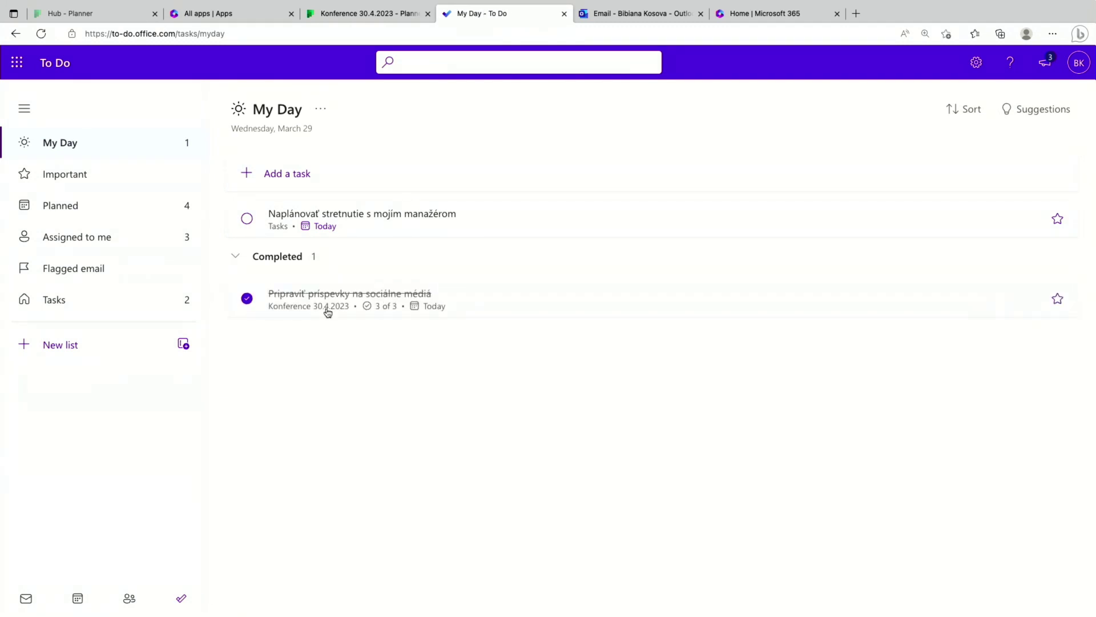
Mark "Naplánovať stretnutie s mojím manažérom" as important and check it in the Important list.
click(1056, 221)
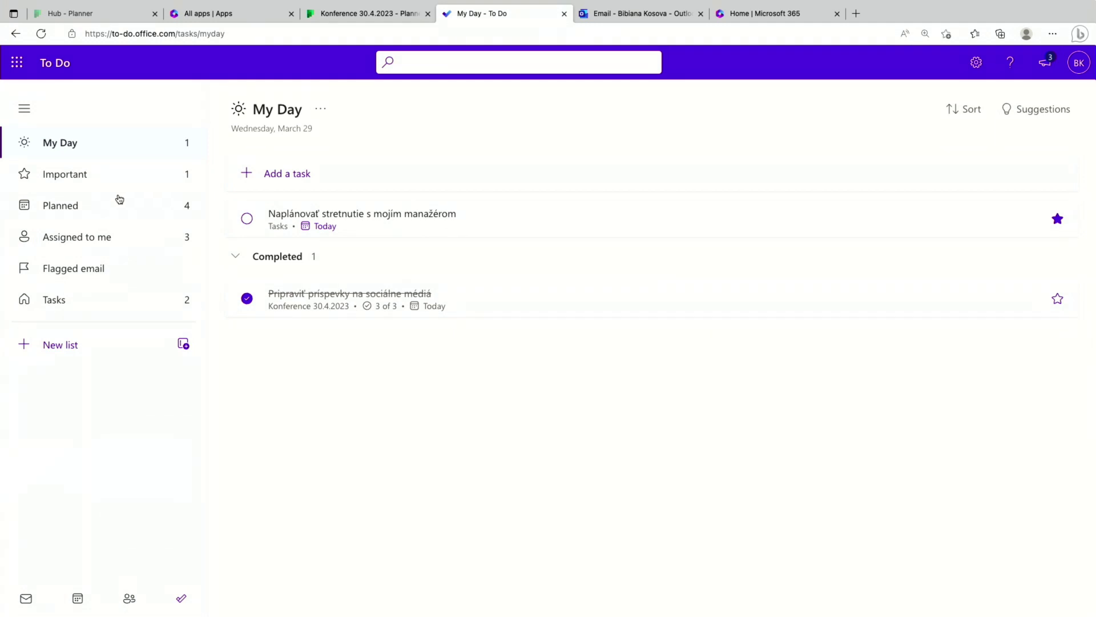
click(62, 177)
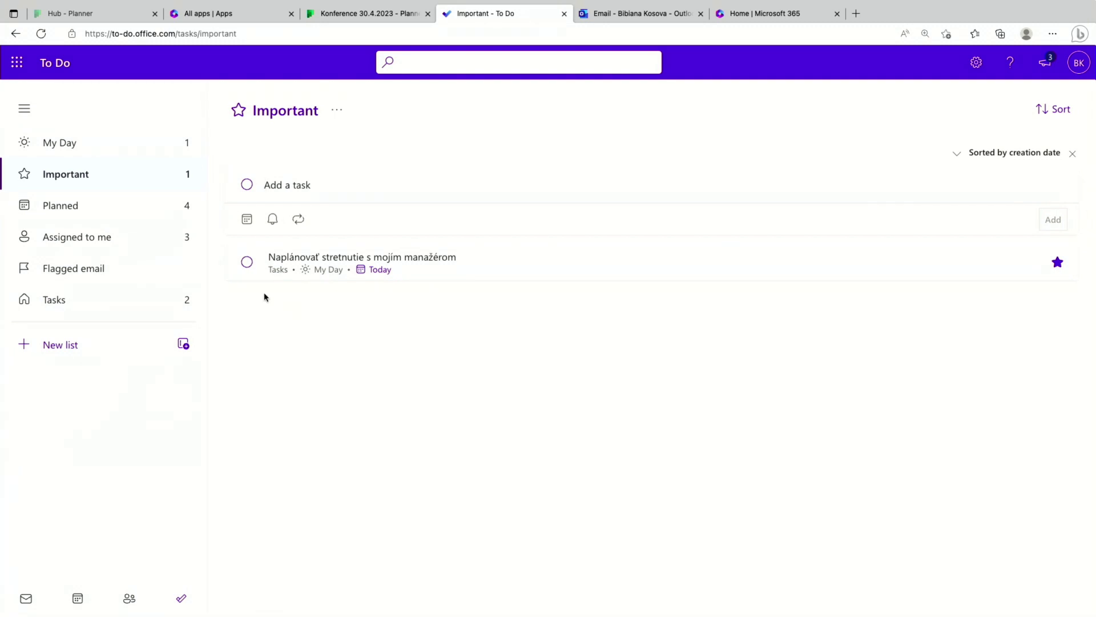
Open the Planned list and expand its Earlier and "Fri, Mar 31 to Tue, Apr 4" groups.
click(88, 209)
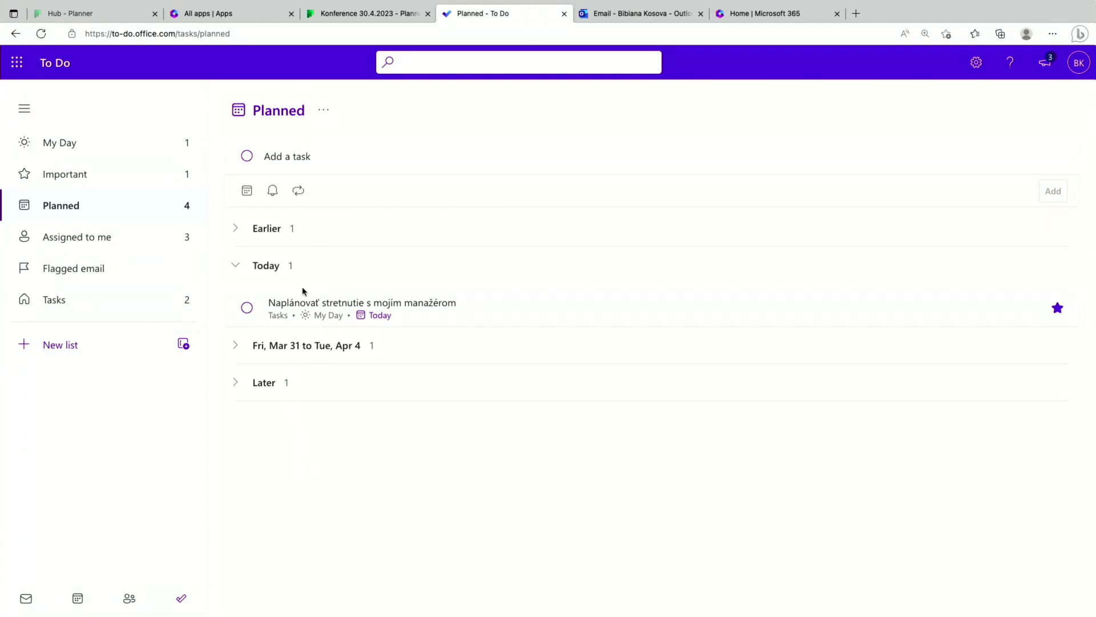
click(236, 229)
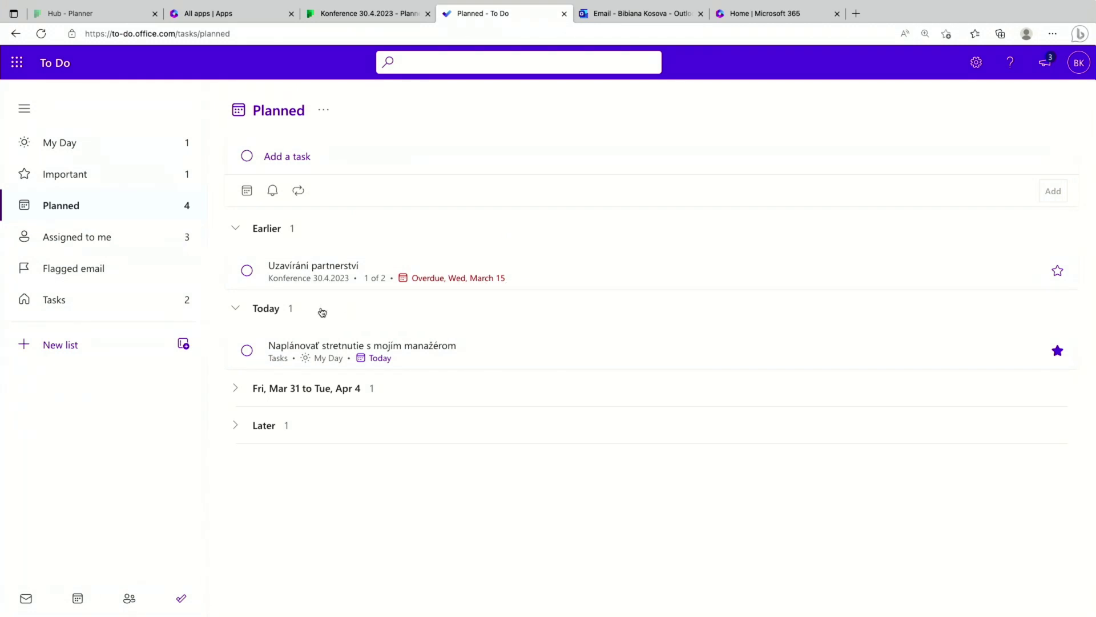
click(235, 391)
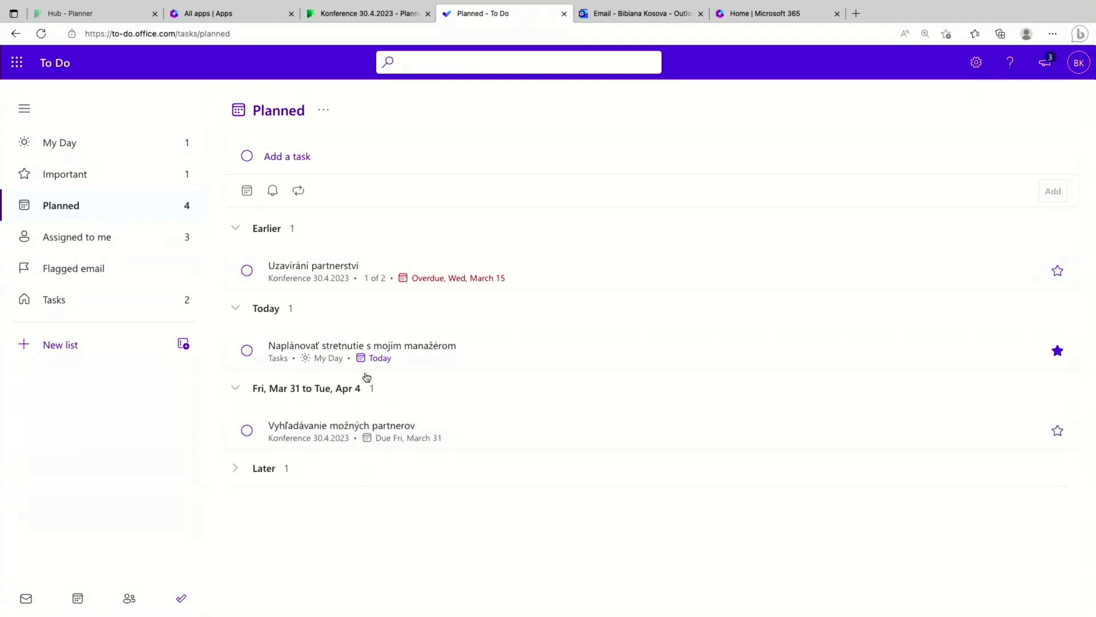
Expand the Planned list's Later group and view the Assigned to me and Tasks lists.
click(234, 467)
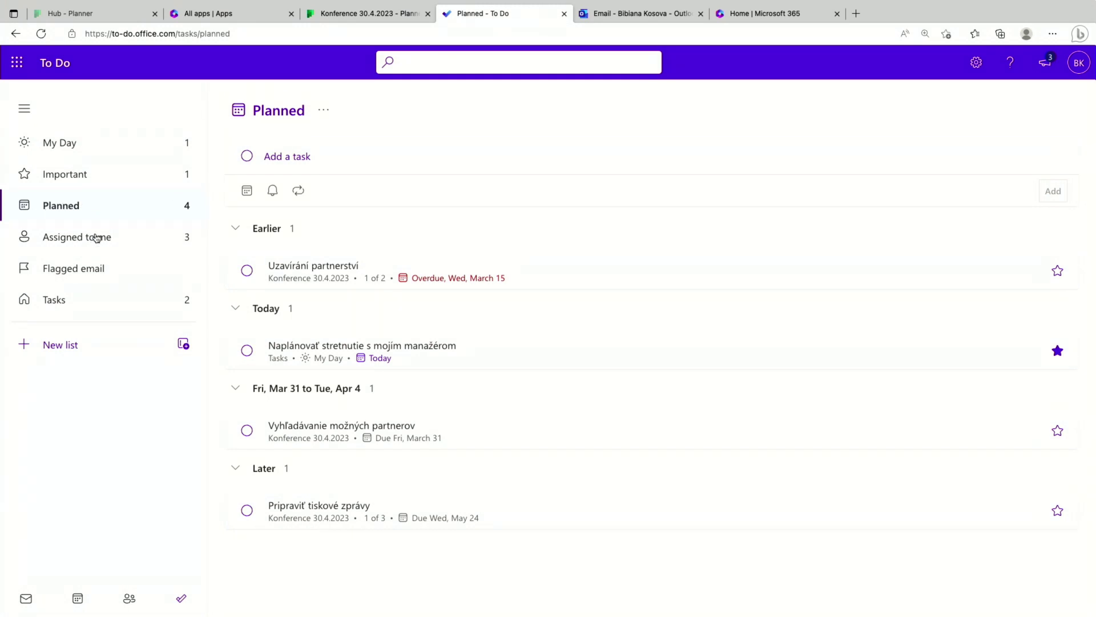
click(85, 238)
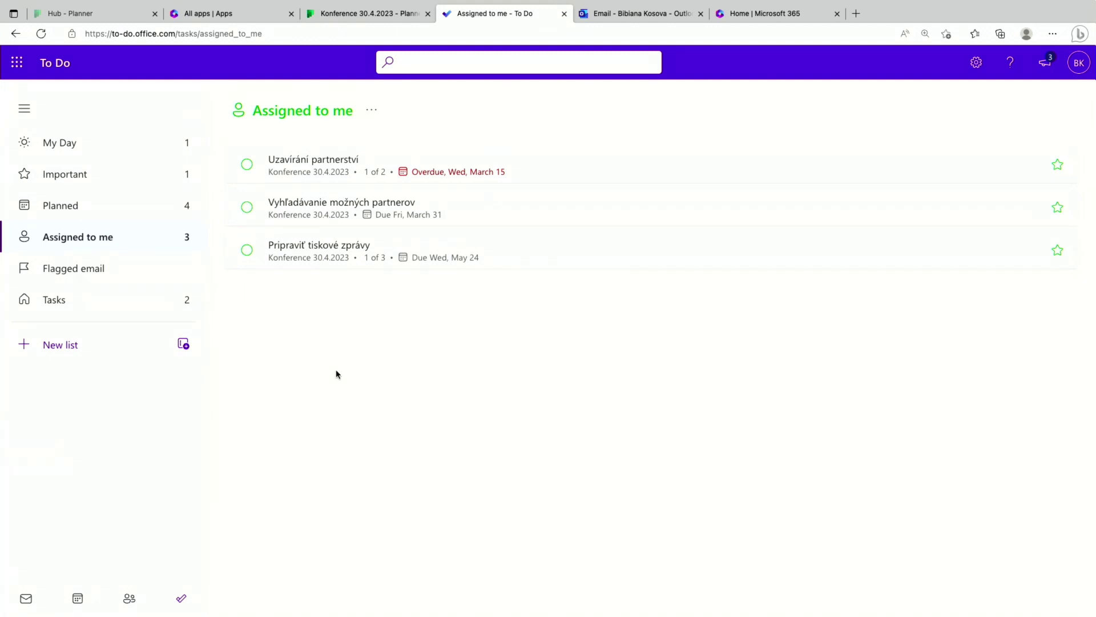
click(54, 299)
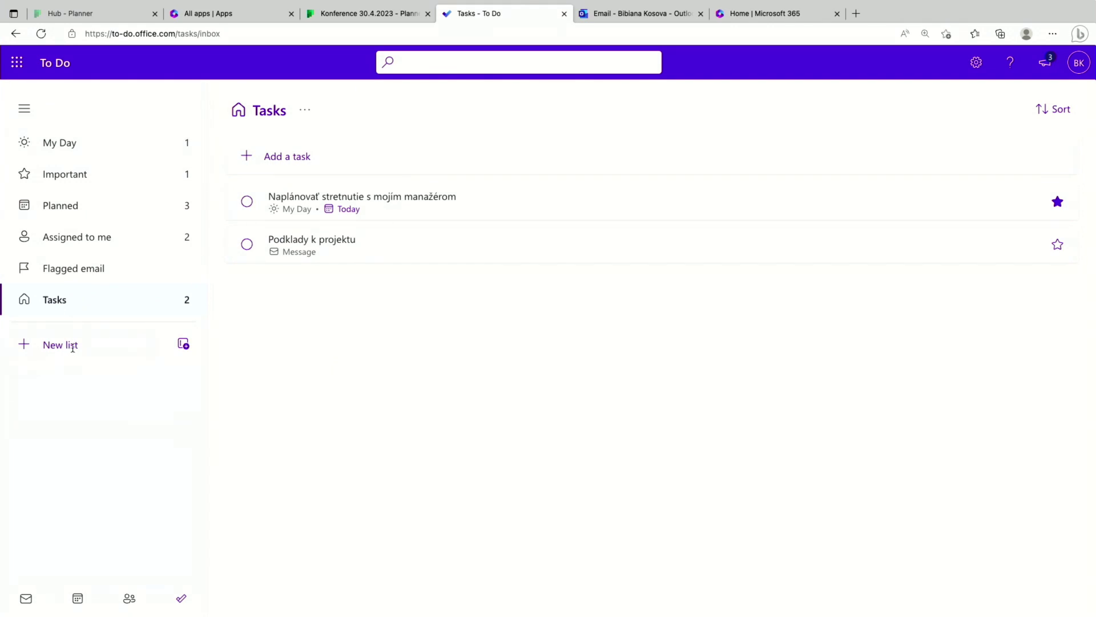
Create a new list named "Pracovná cesta".
click(56, 345)
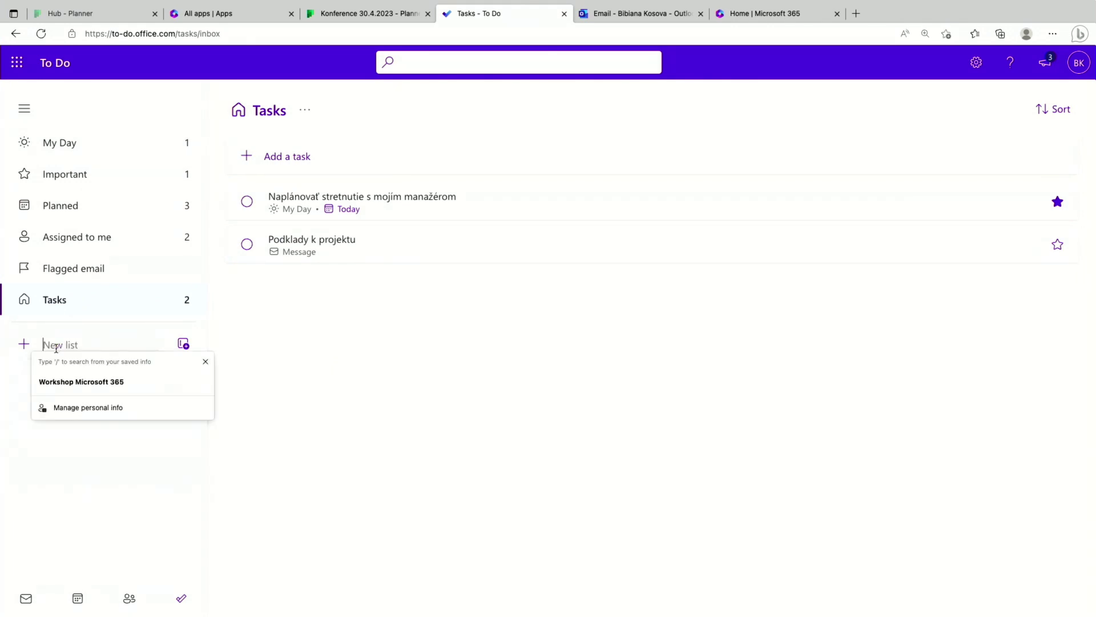
text(Pra)
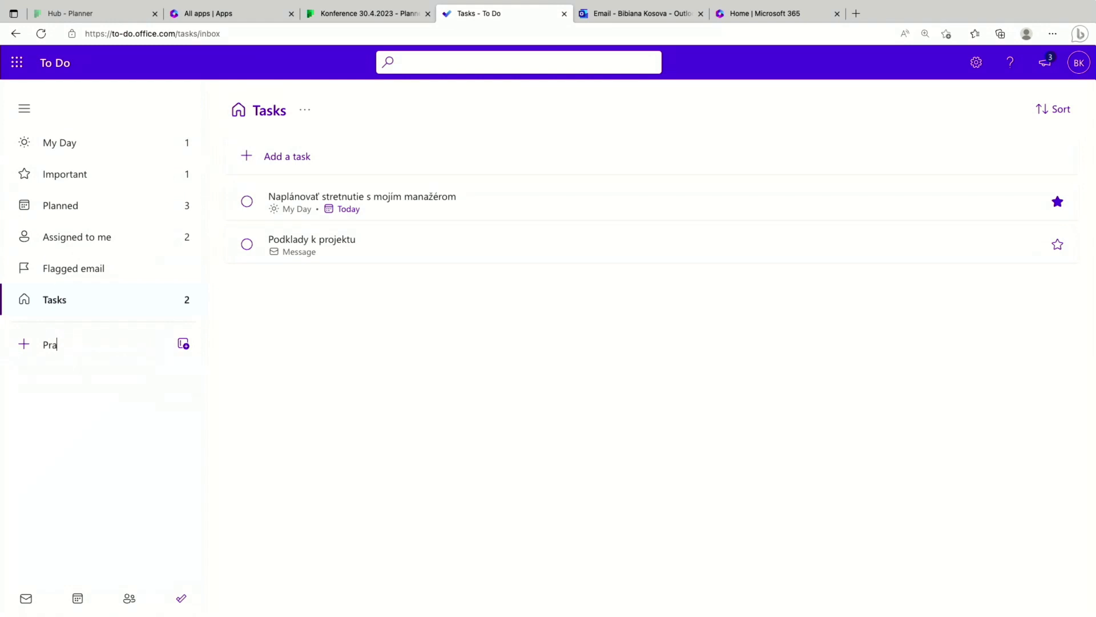
text(covnáá cesta)
key(Return)
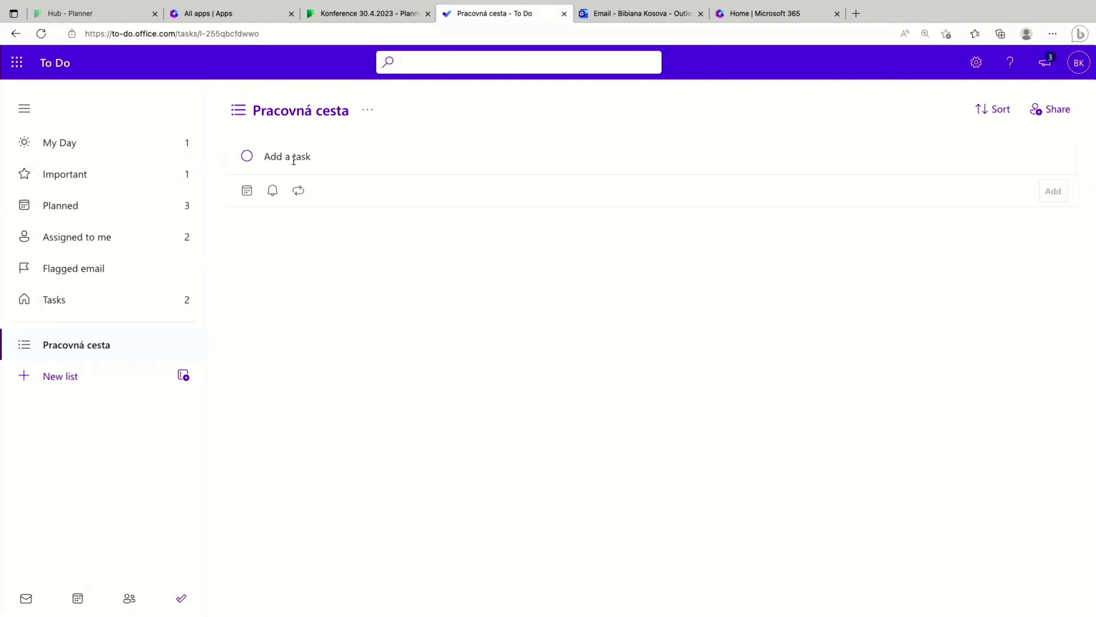
Add the task "Vybaviť auto" to the Pracovná cesta list, due tomorrow.
text(Vybaviť auto)
click(246, 191)
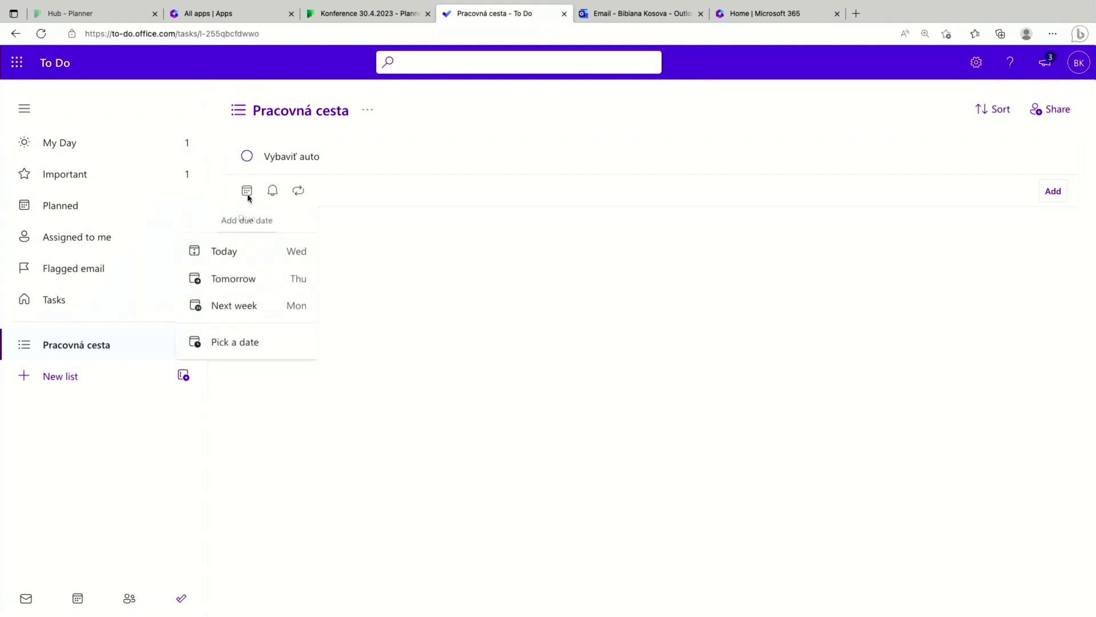
click(258, 280)
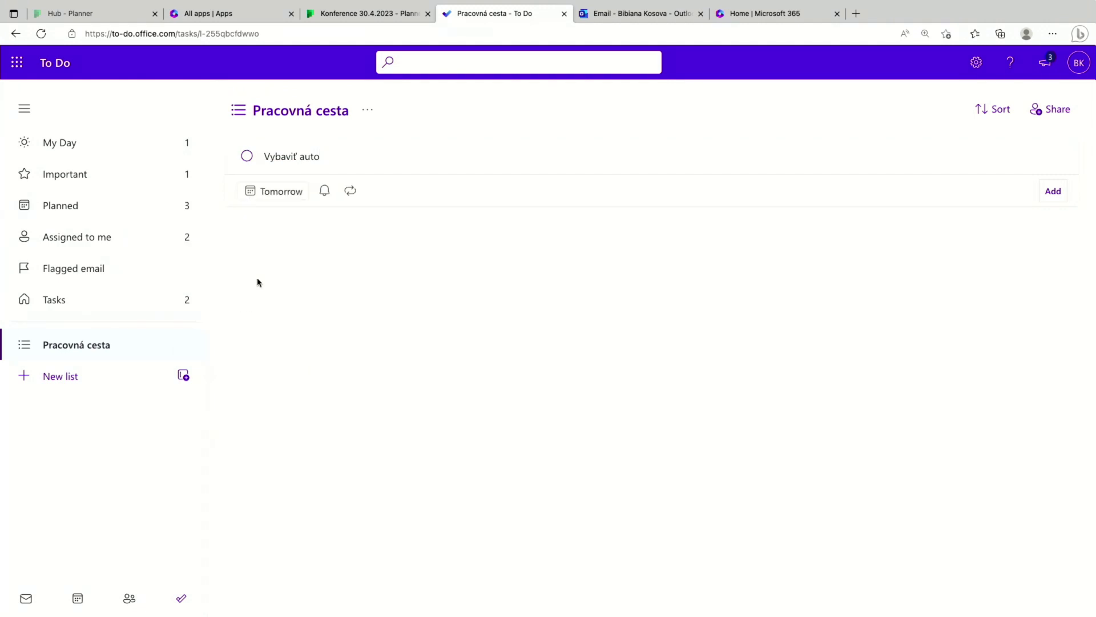
click(1053, 193)
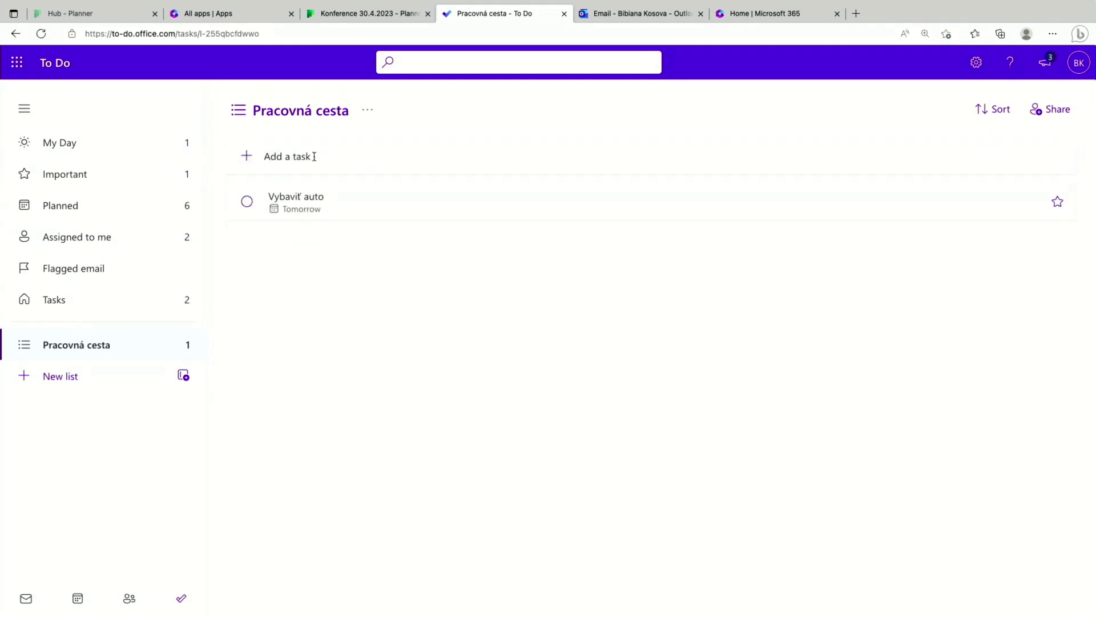
Add the task "Zabookovať hotel" to the Pracovná cesta list, due tomorrow with a reminder tomorrow at 9:00.
click(314, 157)
text(Zaboo)
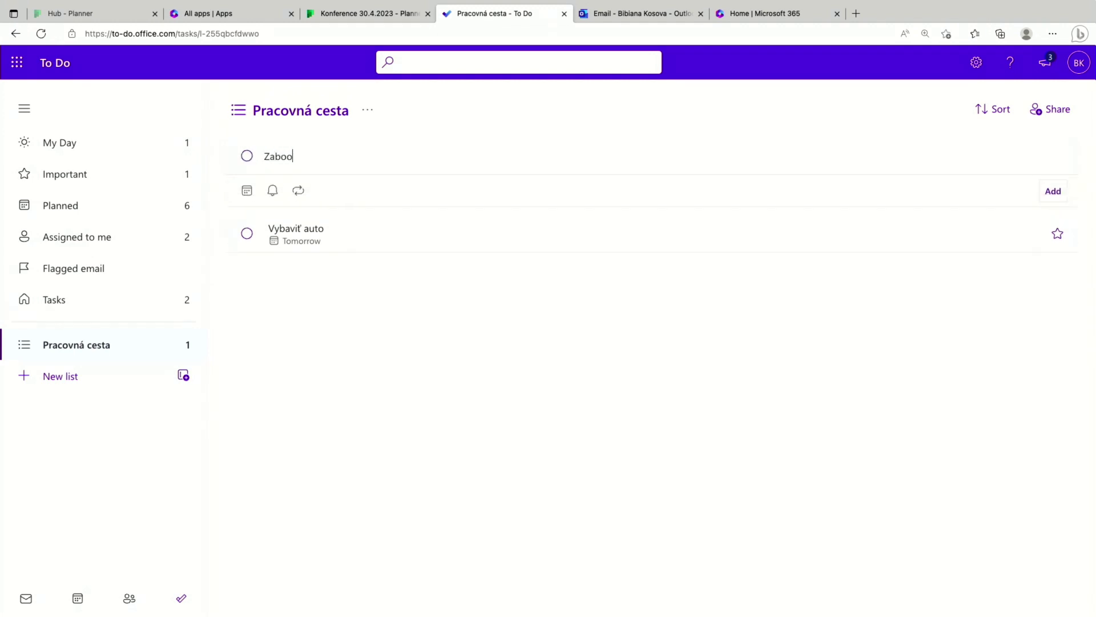
text(kovat hotel)
click(247, 192)
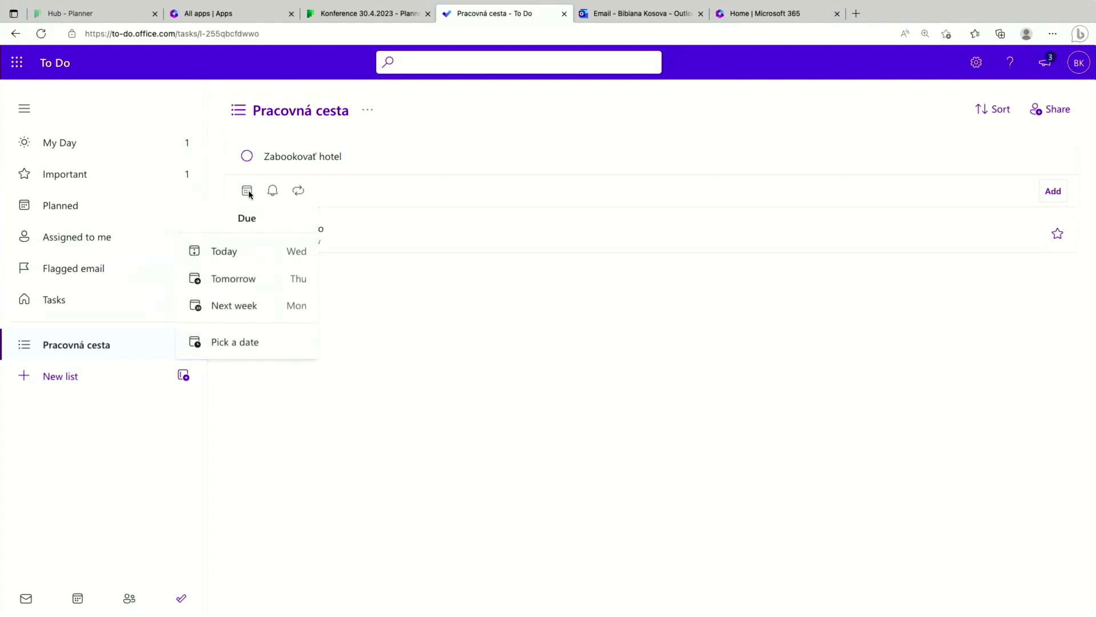
click(266, 283)
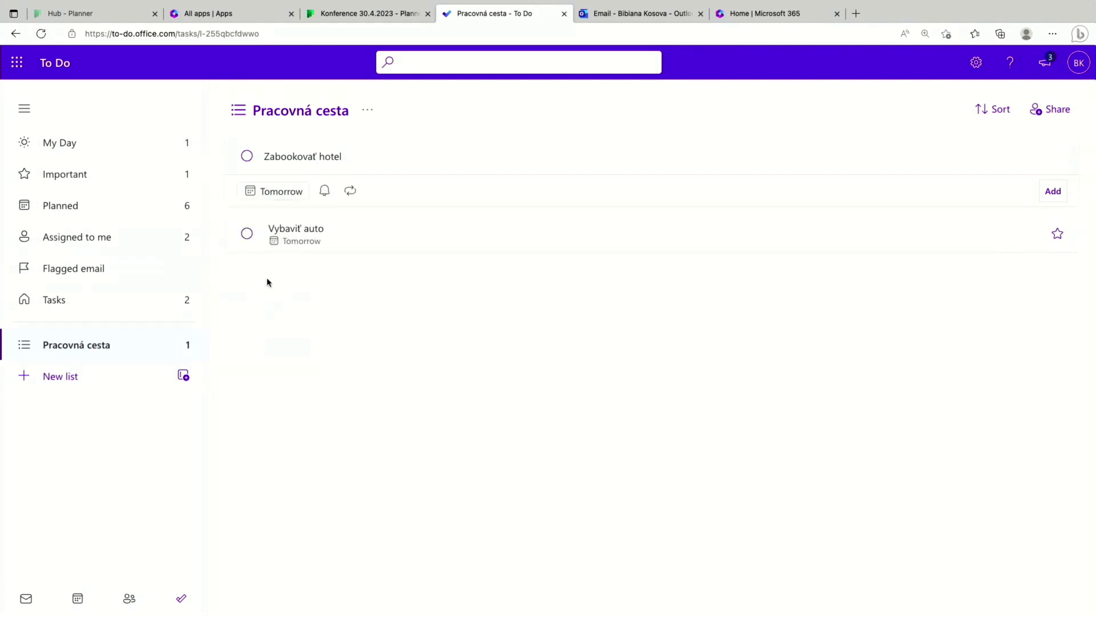
click(325, 191)
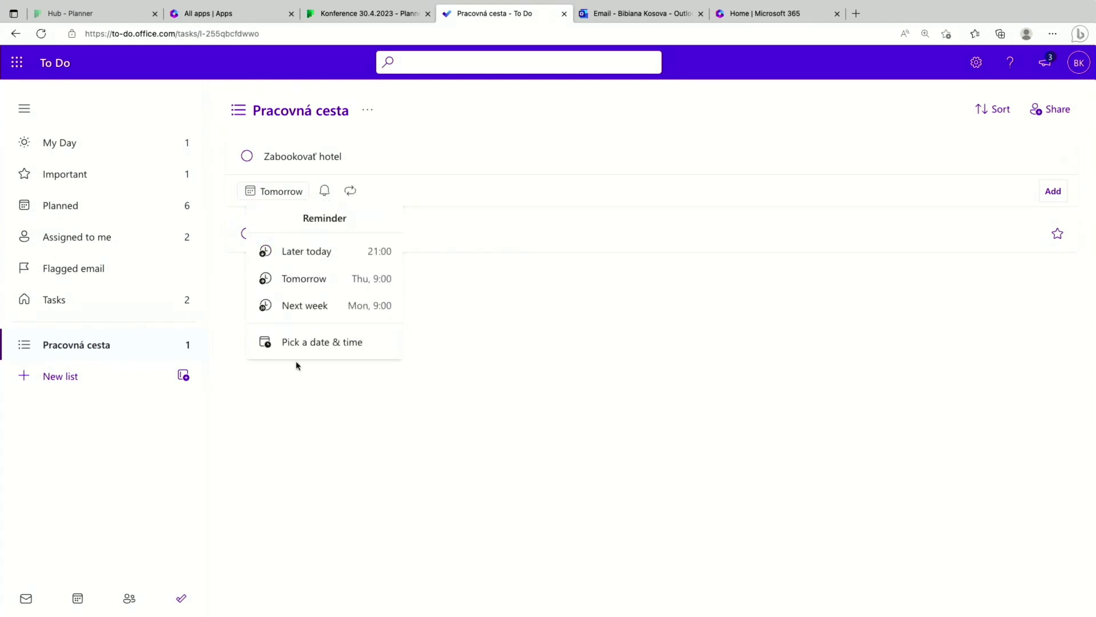
click(333, 286)
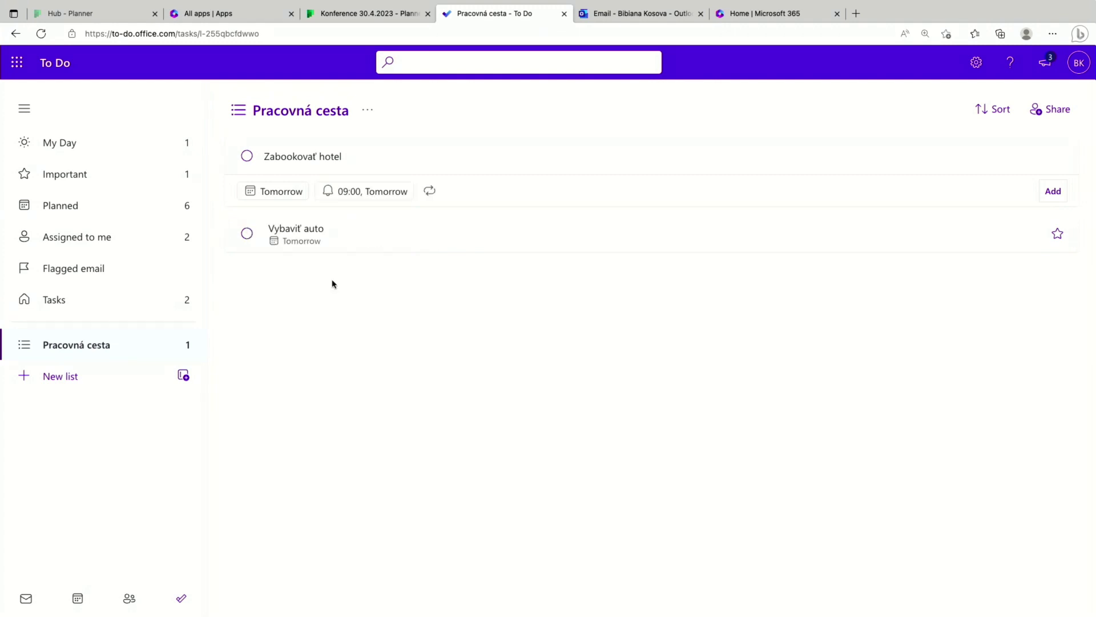
key(Return)
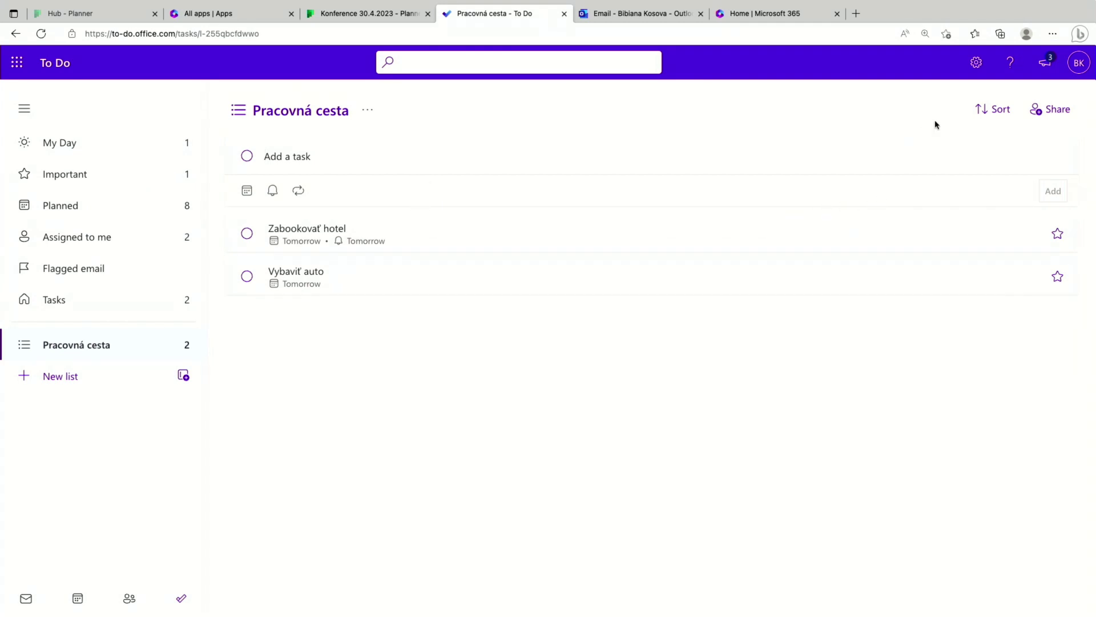
Share the Pracovná cesta list by creating an invitation link.
click(1055, 113)
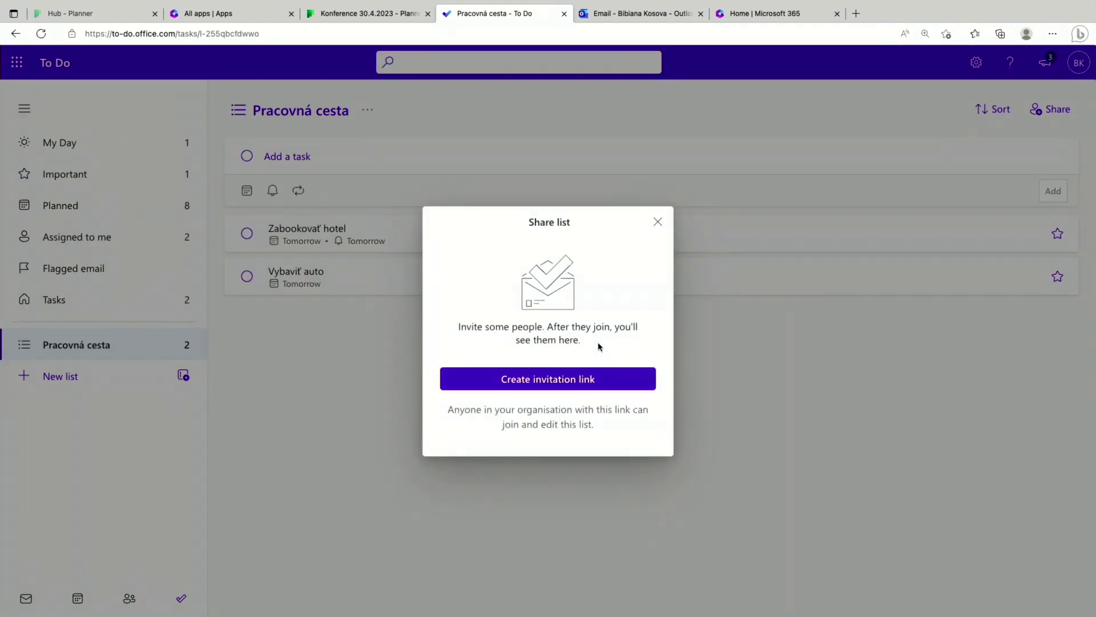
click(547, 384)
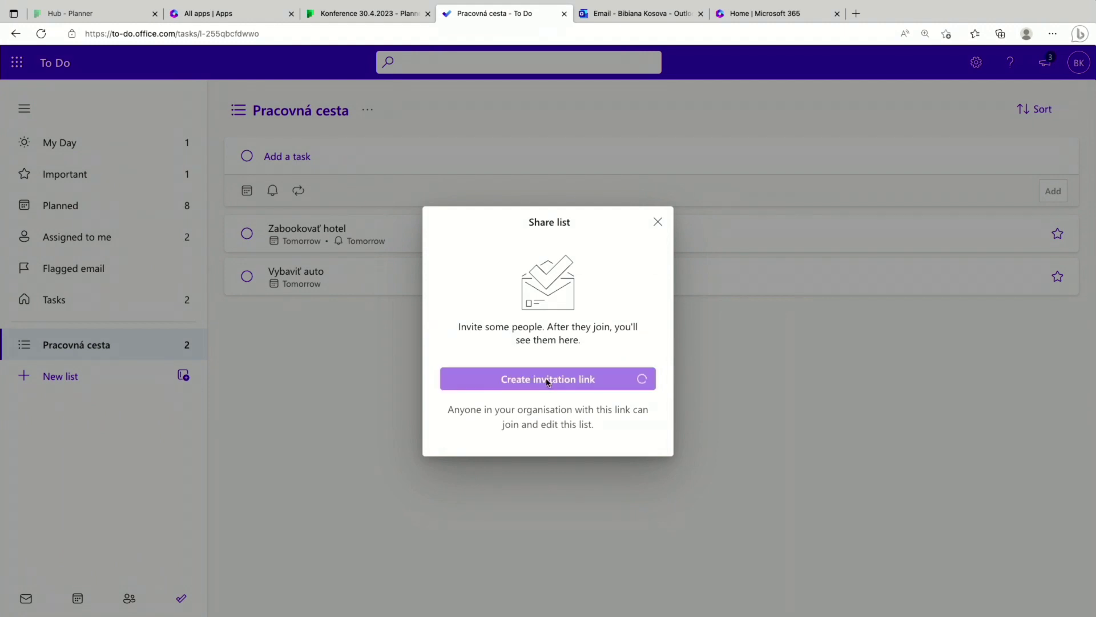
click(637, 374)
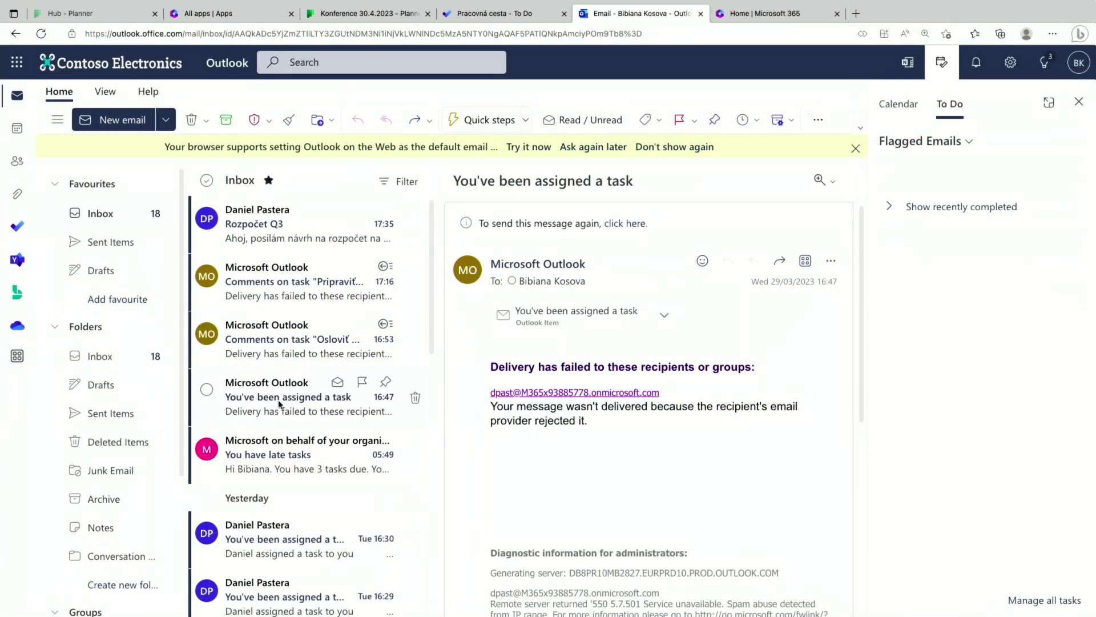
In the Outlook inbox, open yesterday's 16:30 "You've been assigned a task" email about Tiskové zprávy.
scroll(275, 457, down, 2)
click(275, 475)
scroll(280, 462, up, 2)
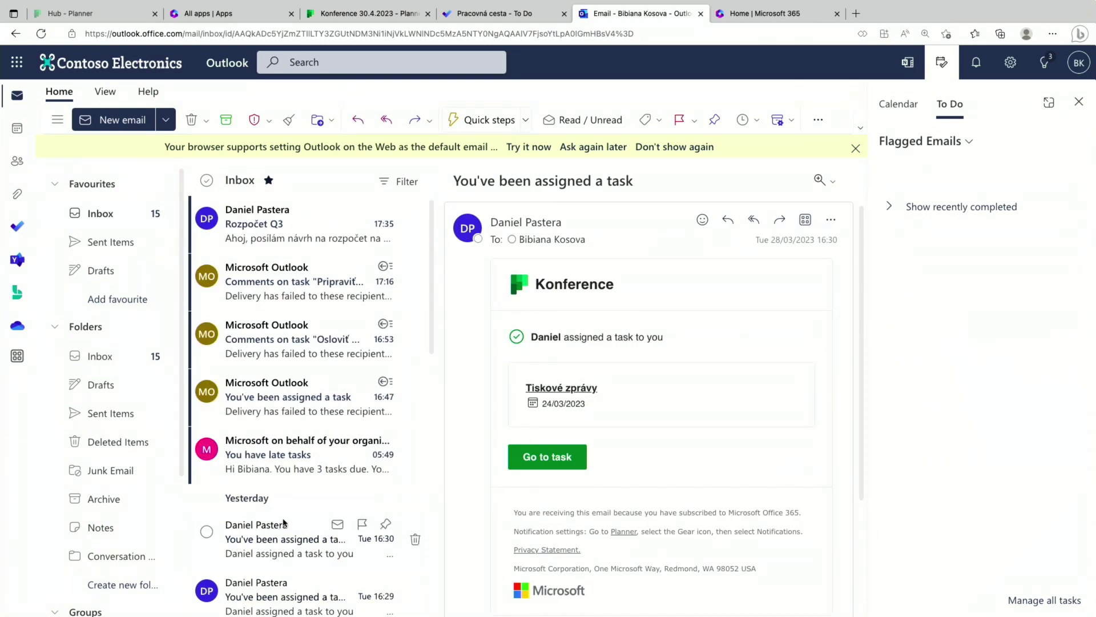
Turn the "Rozpočet Q3" email into a task in Outlook's Tasks list and check it in To Do's Tasks list.
click(299, 226)
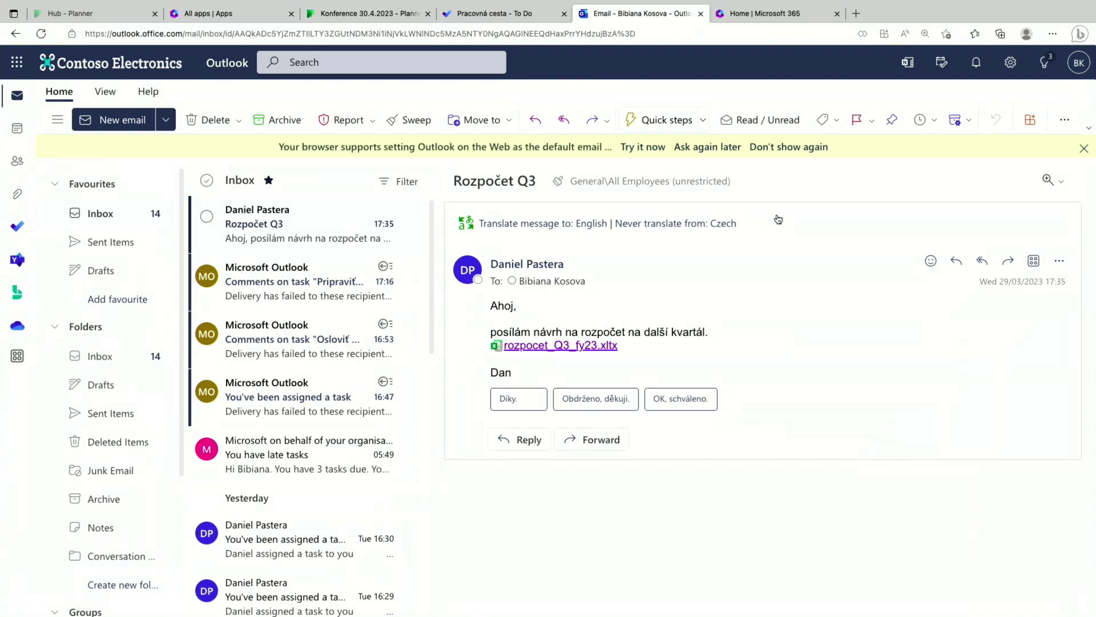
click(942, 63)
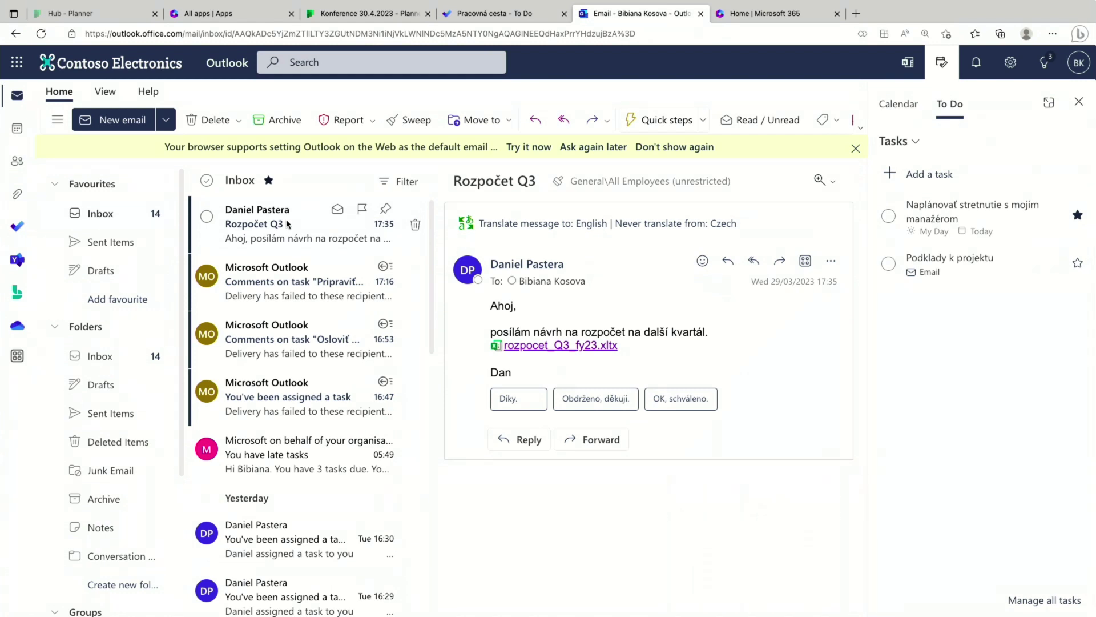
drag(287, 223, 944, 321)
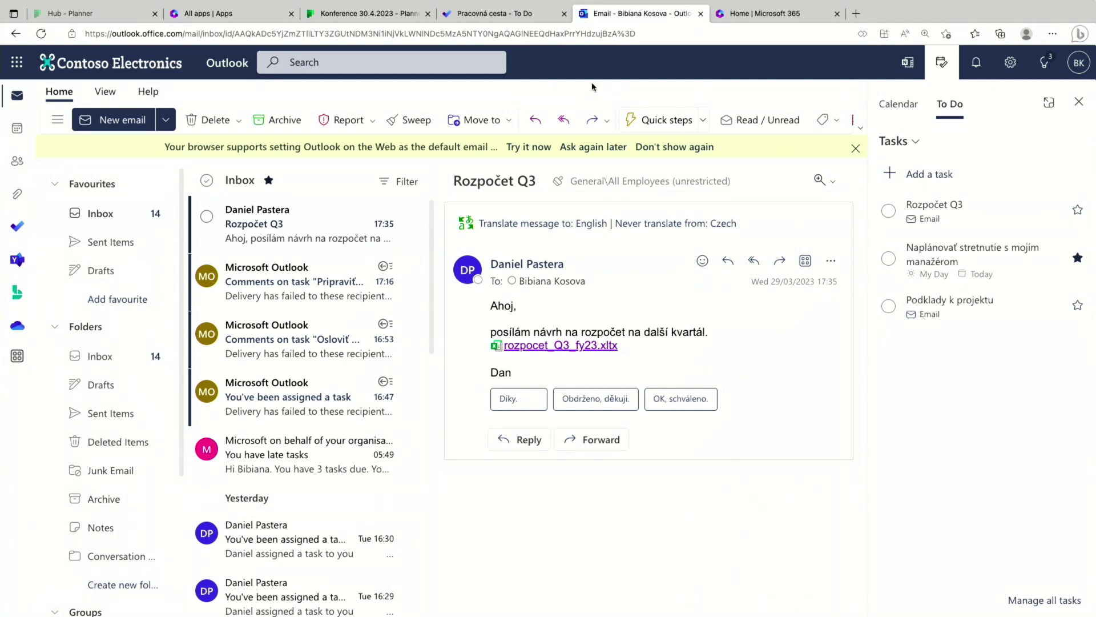
click(521, 15)
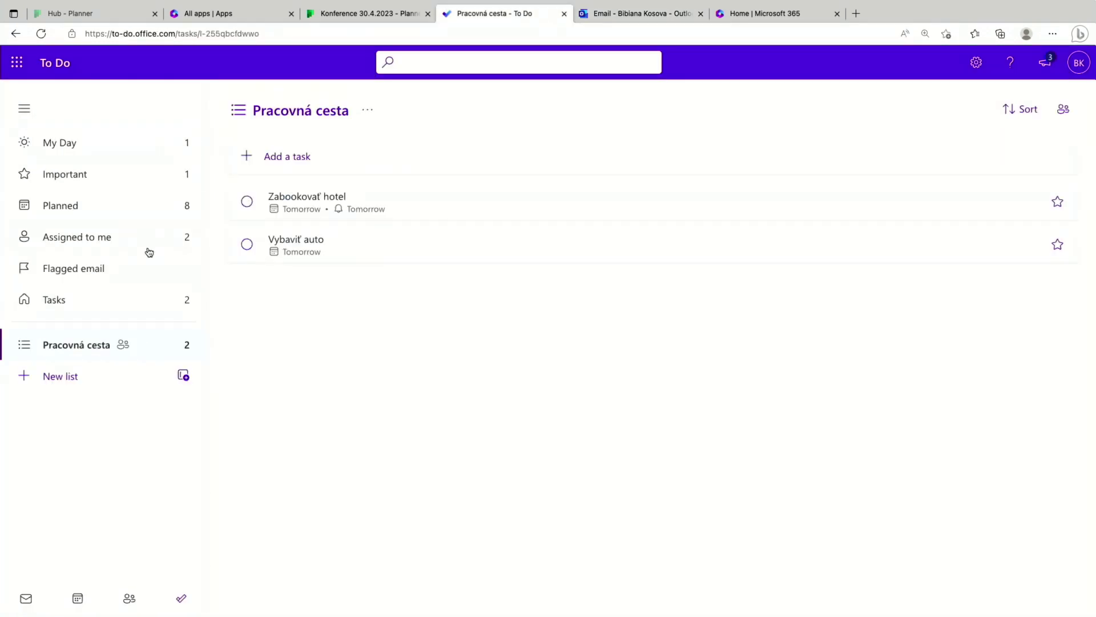
click(144, 299)
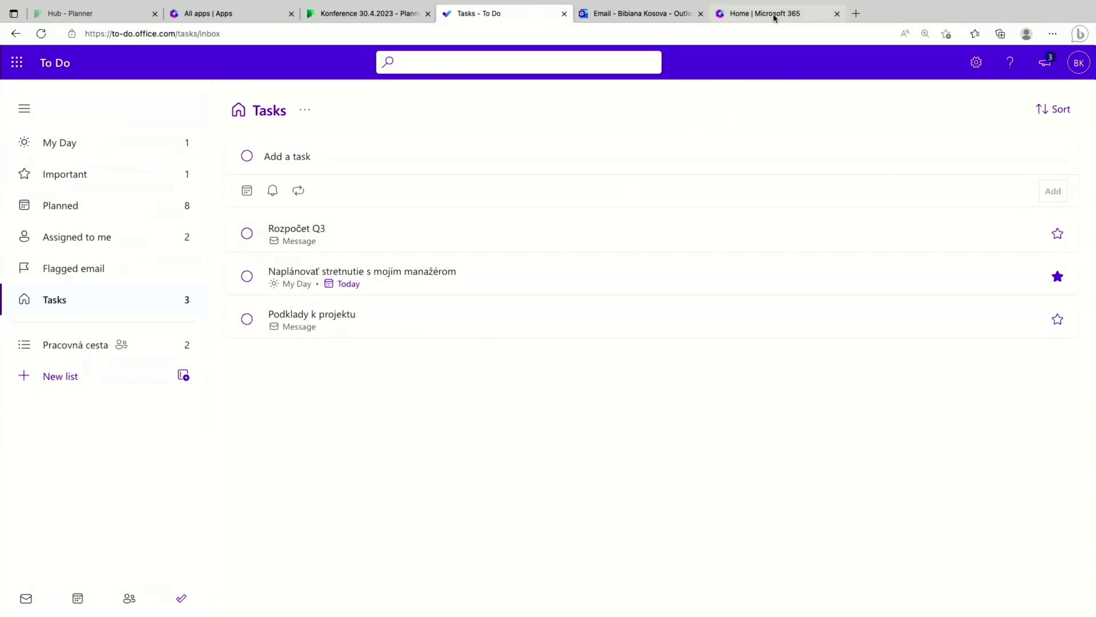
Flag the "Rozpočet Q3" email in Outlook and check it in the flagged email lists of Outlook and To Do.
click(636, 13)
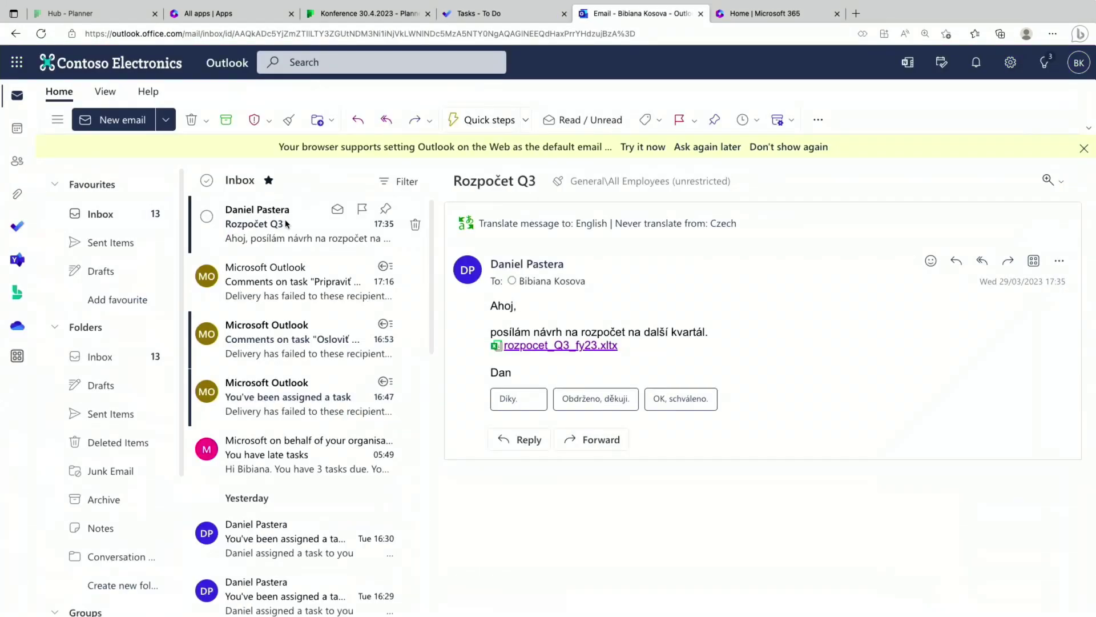
click(362, 210)
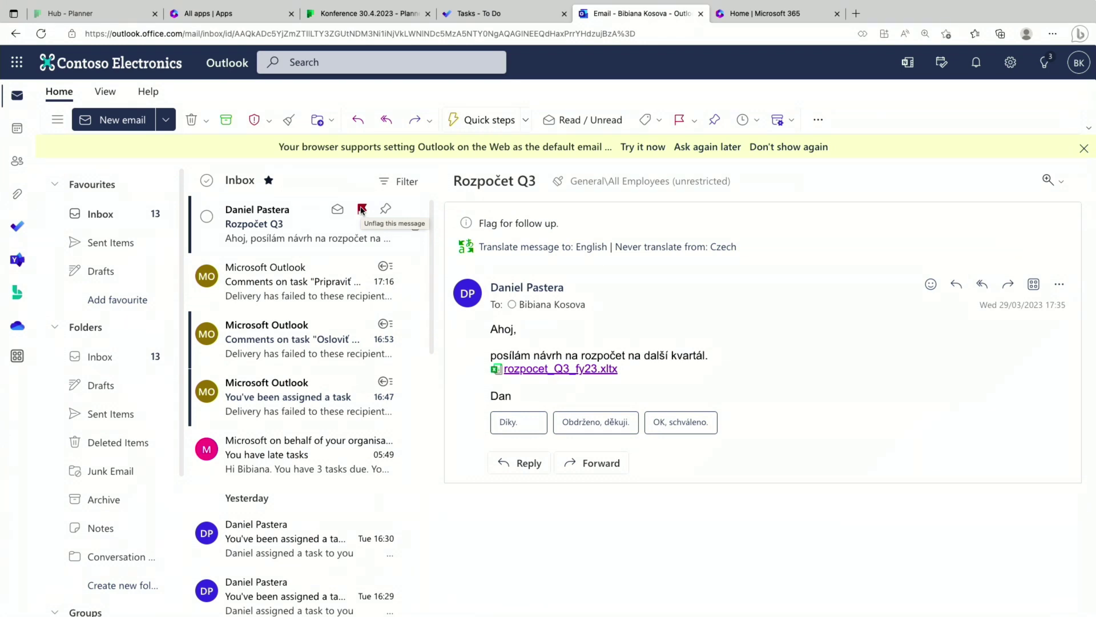
click(942, 63)
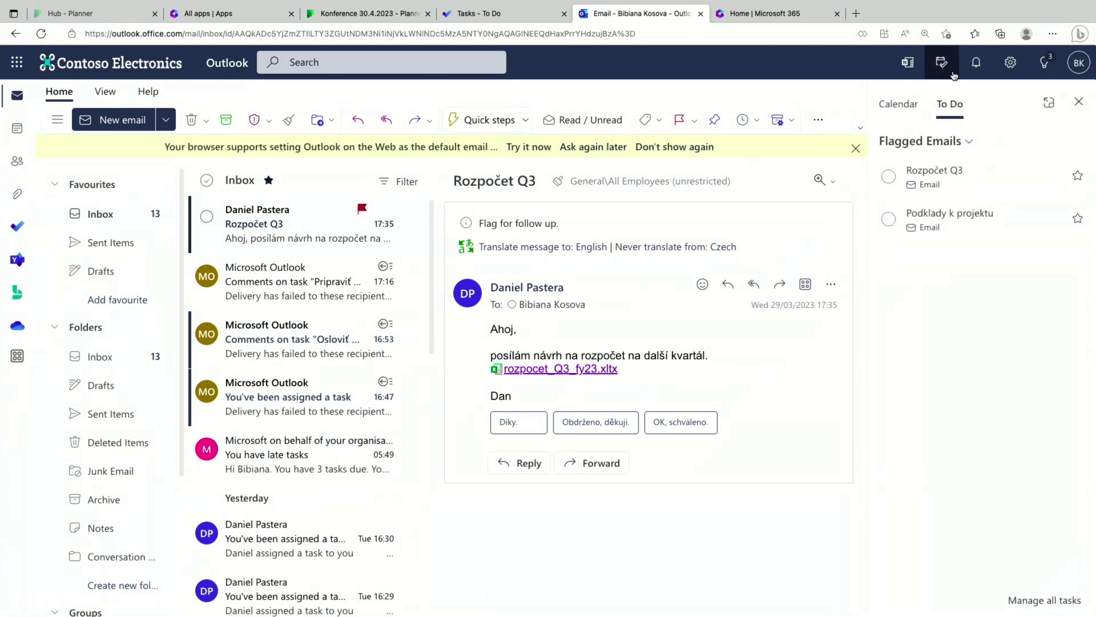
click(967, 141)
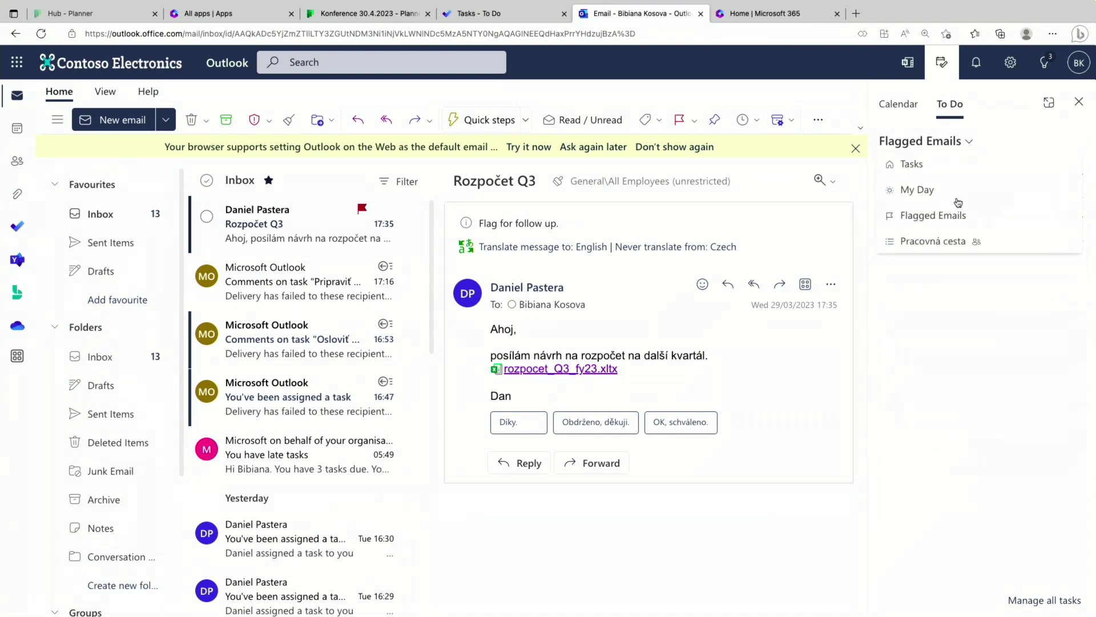
click(937, 219)
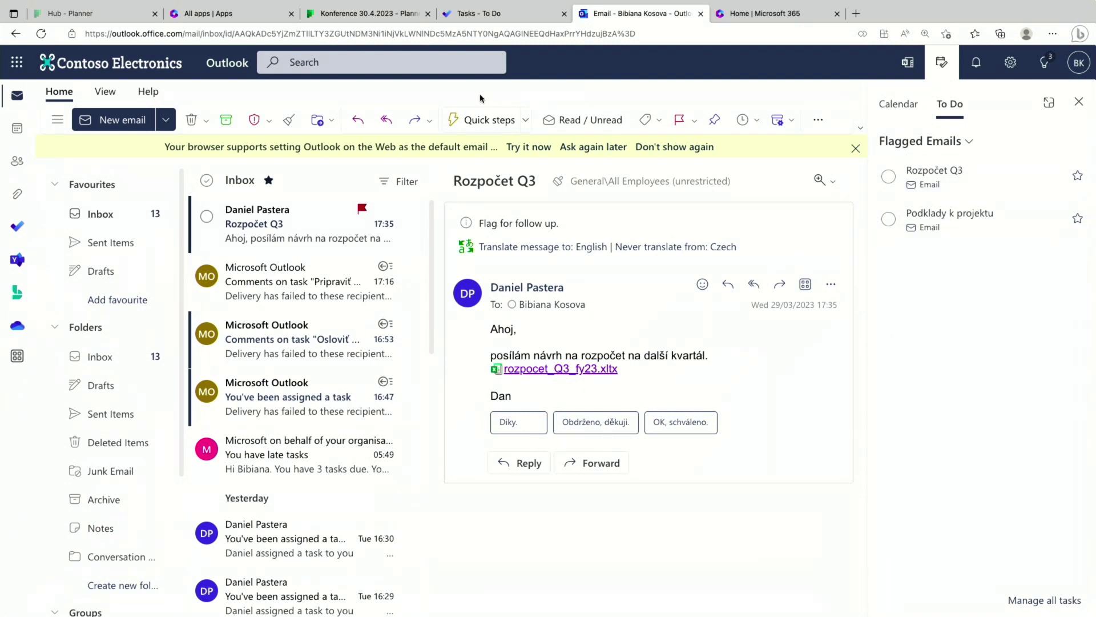
click(496, 19)
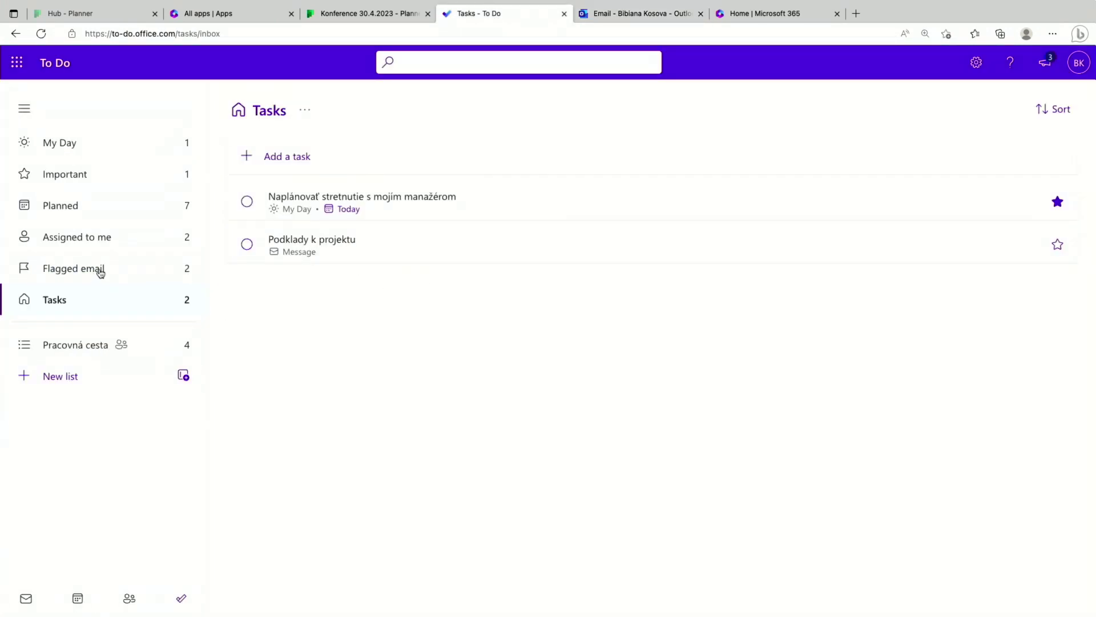
click(67, 273)
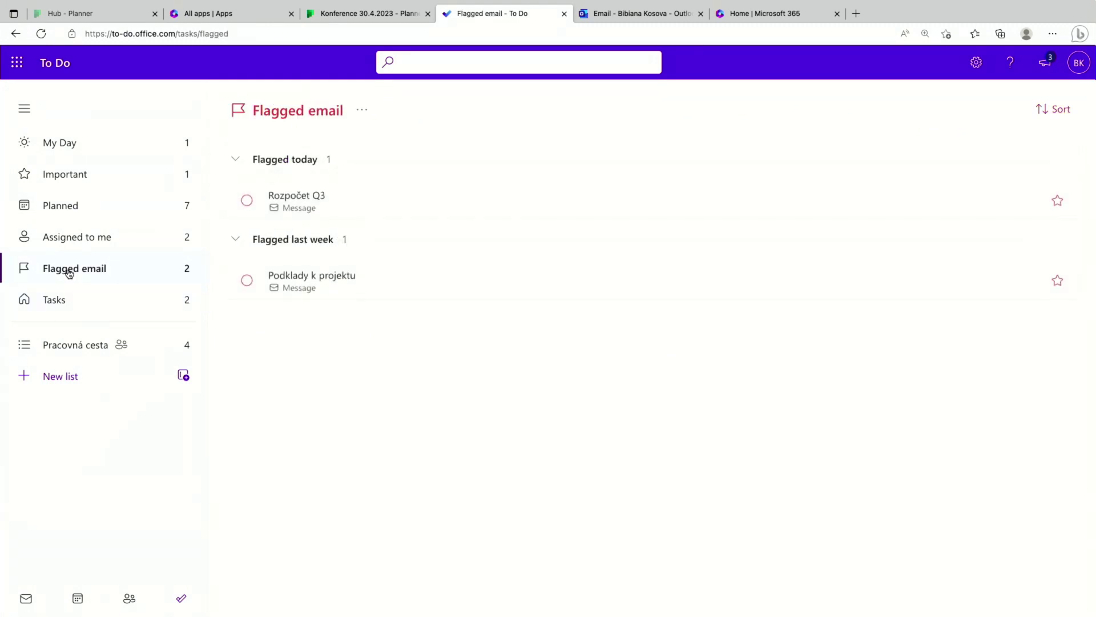